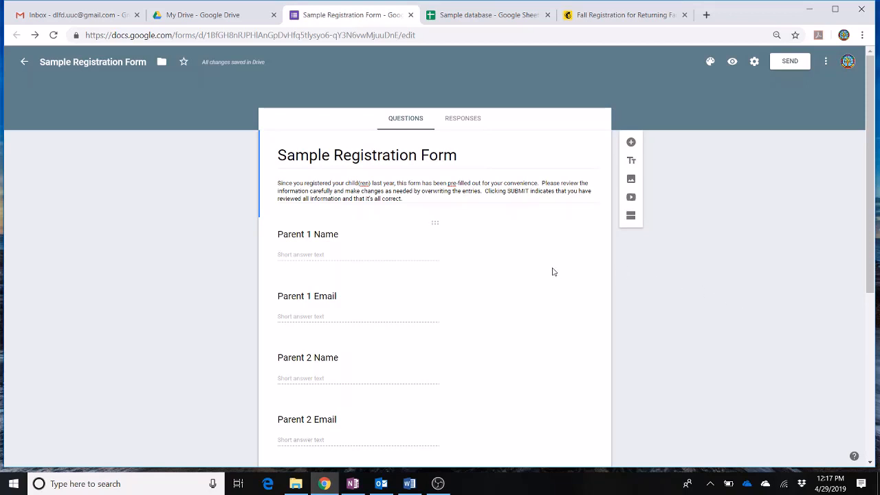
Review the registration form's questions from Parent 1 Name to the final correctness question, and look over the Sample database spreadsheet's column headings
scroll(551, 272, "down", 3)
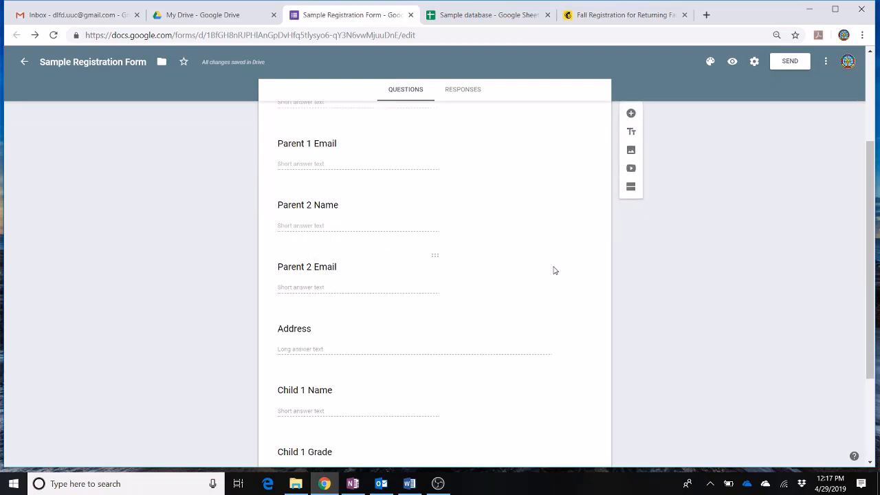
scroll(555, 270, "down", 3)
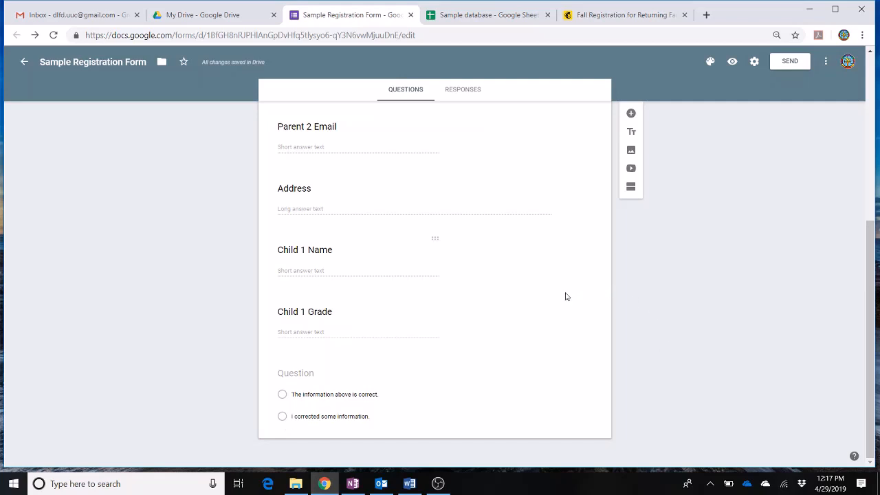
scroll(565, 298, "up", 5)
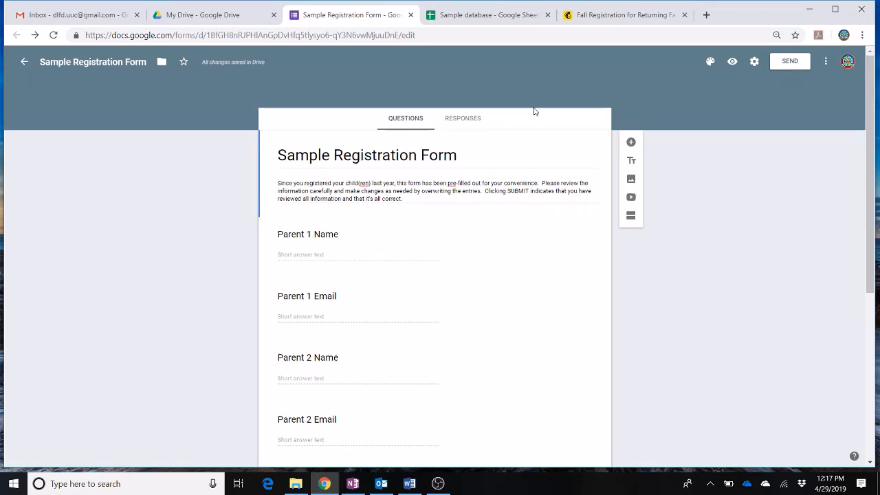
left_click(495, 15)
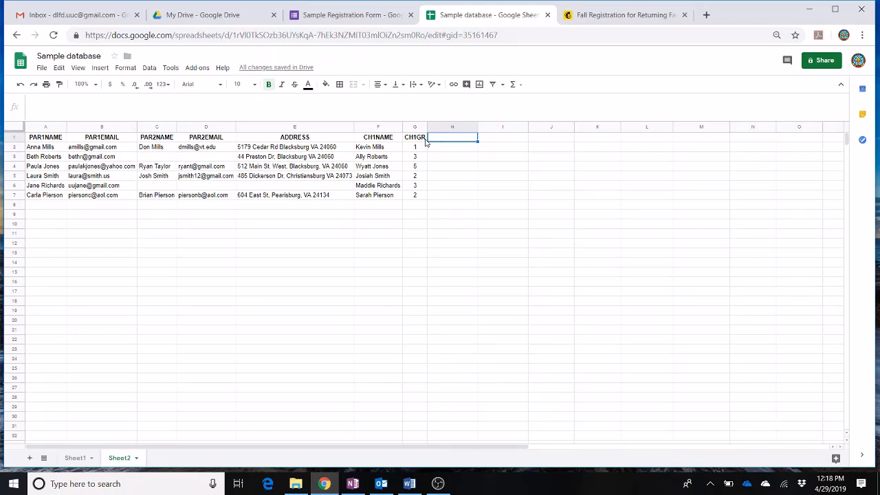
left_click(336, 19)
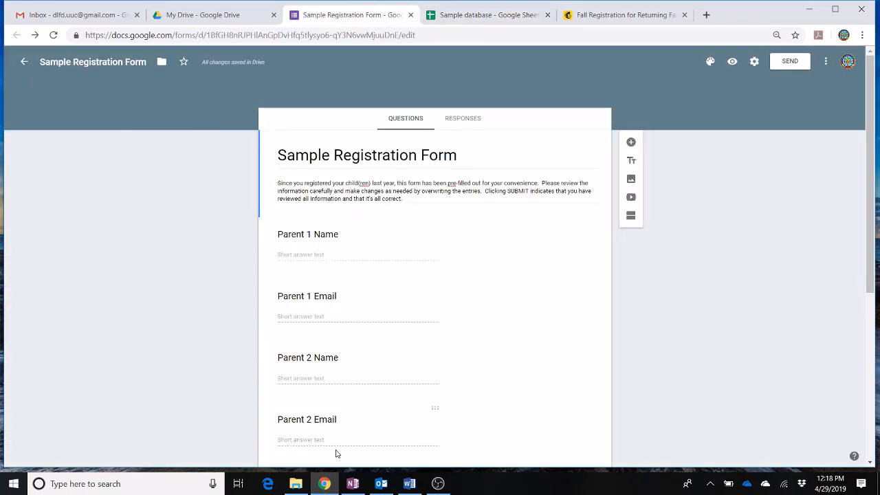
scroll(465, 257, "down", 3)
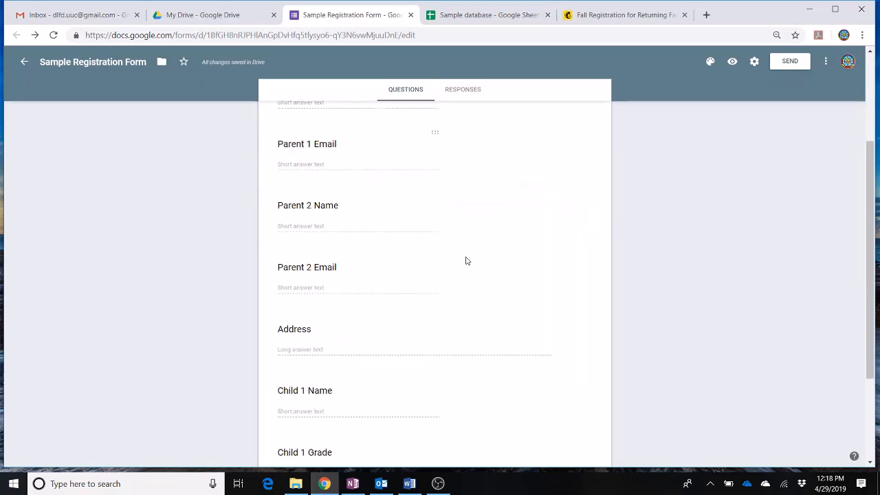
scroll(474, 247, "up", 2)
scroll(481, 240, "up", 1)
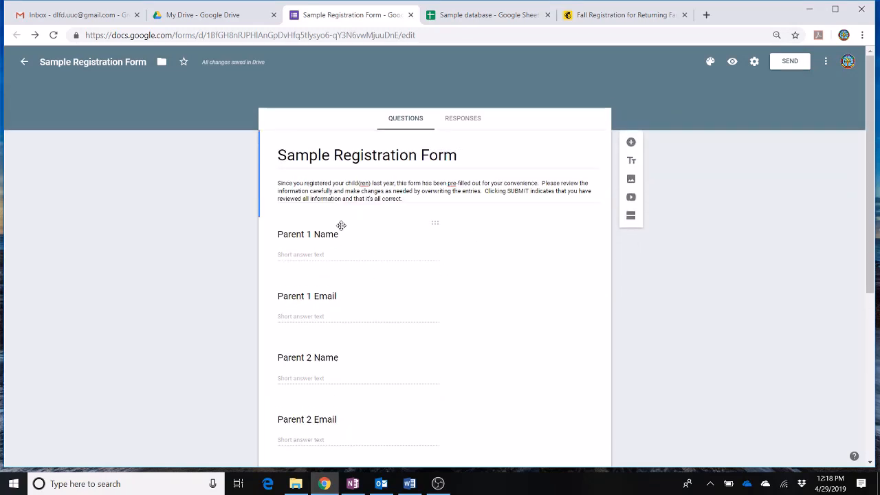
scroll(340, 231, "down", 4)
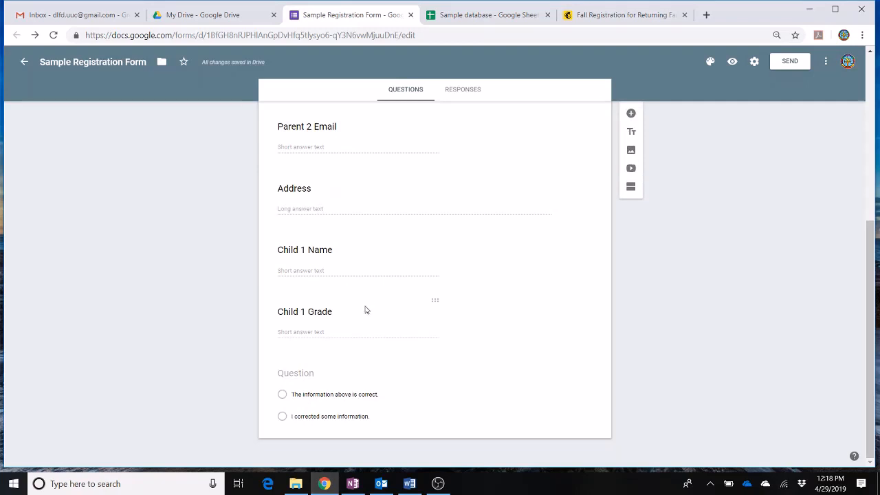
scroll(365, 309, "up", 5)
Compare the form's Parent 1 Name question with the PAR1NAME column in the Sample database spreadsheet
left_click(486, 17)
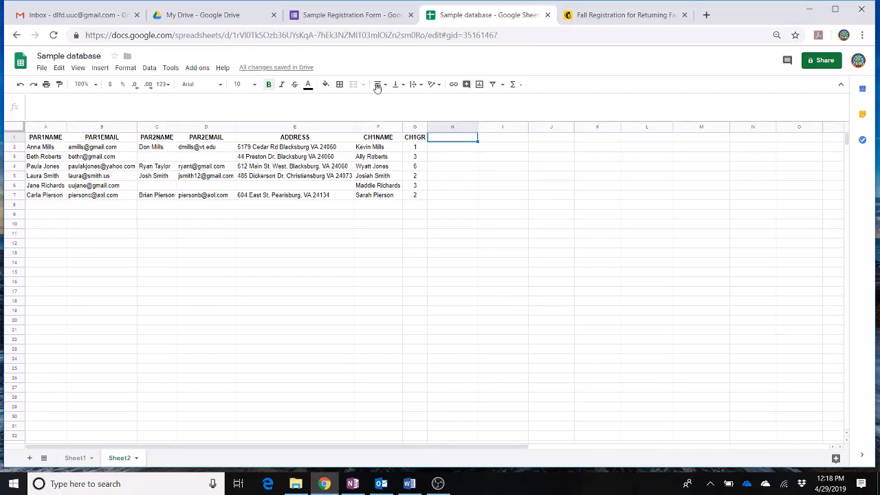
left_click(374, 17)
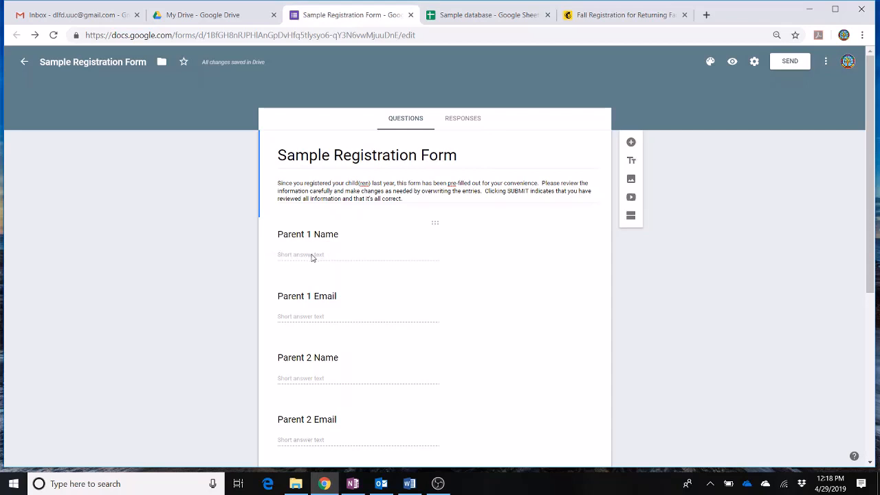
left_click(501, 17)
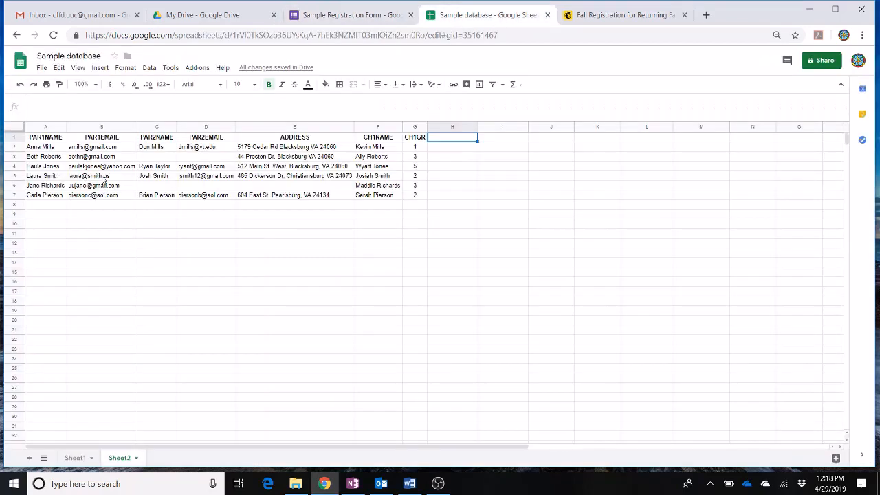
left_click(57, 141)
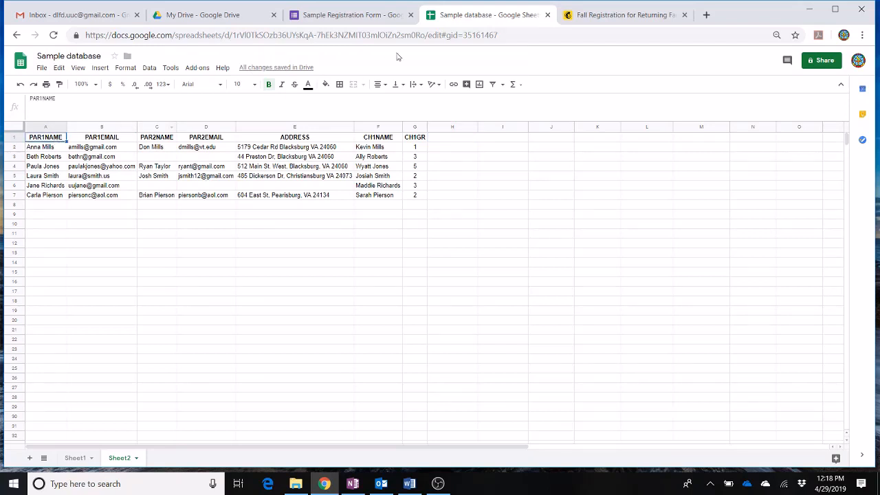
left_click(380, 16)
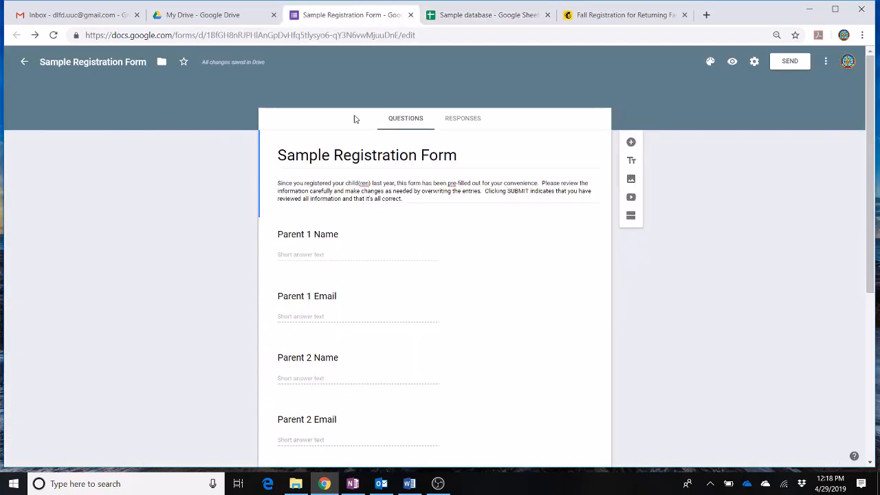
left_click(302, 256)
left_click(172, 307)
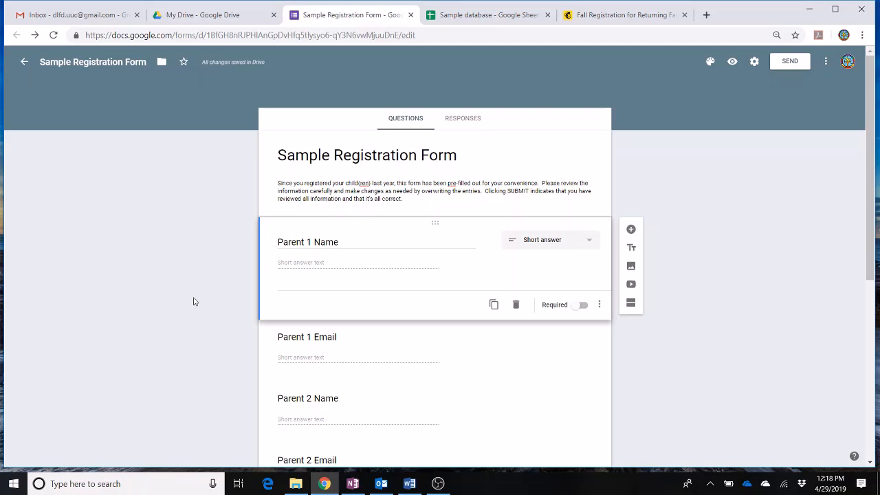
left_click(511, 153)
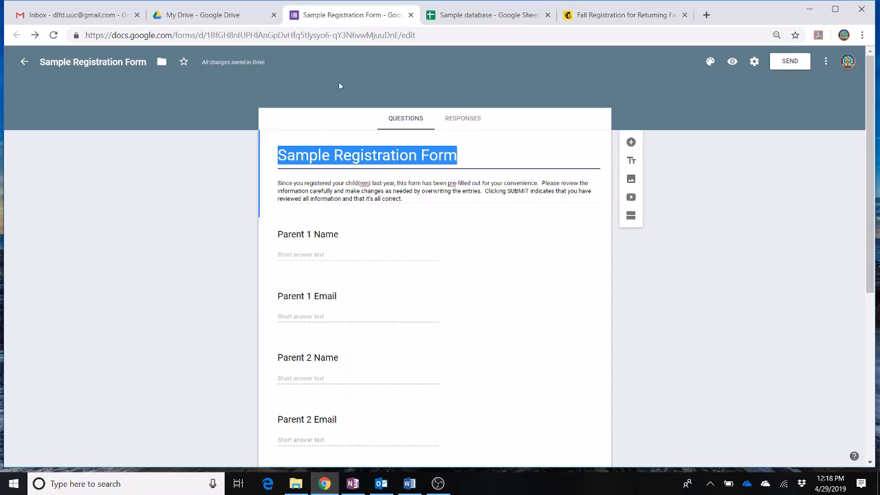
left_click(457, 14)
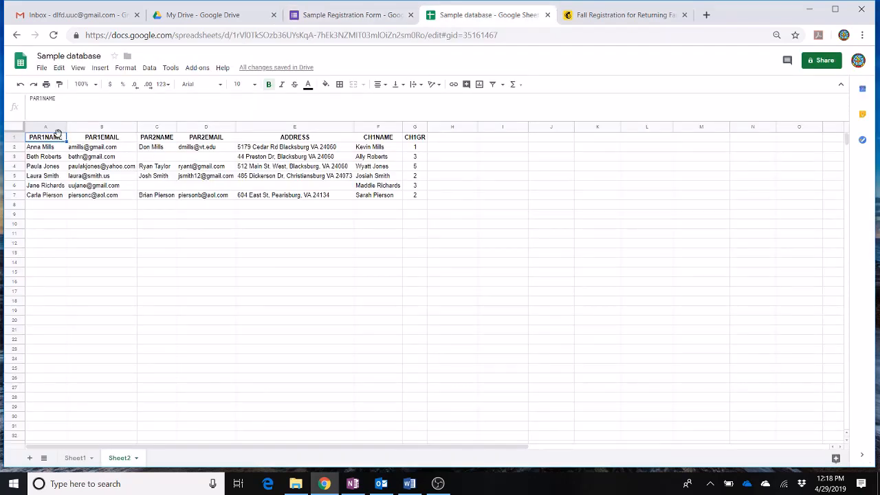
left_click(360, 15)
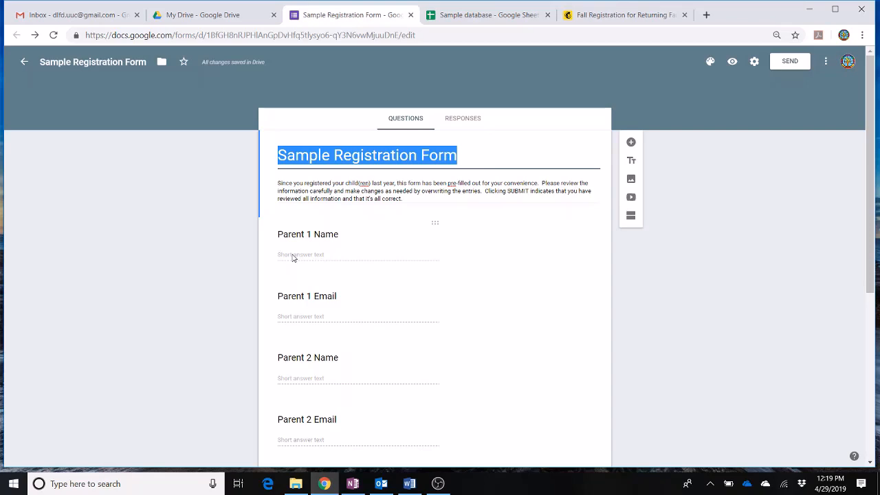
In the Sample database spreadsheet, enter the headings "PAR1NAME %20" in H1 and "PAR2NAME %20" in I1
left_click(501, 15)
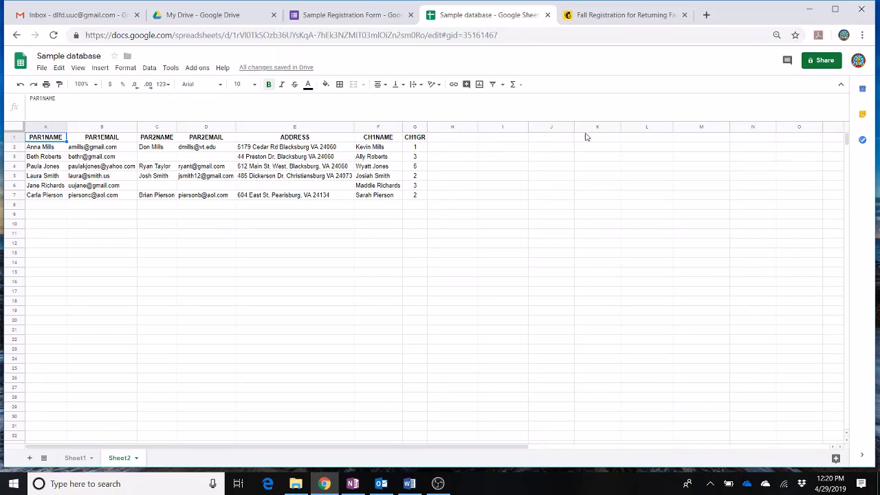
left_click(447, 140)
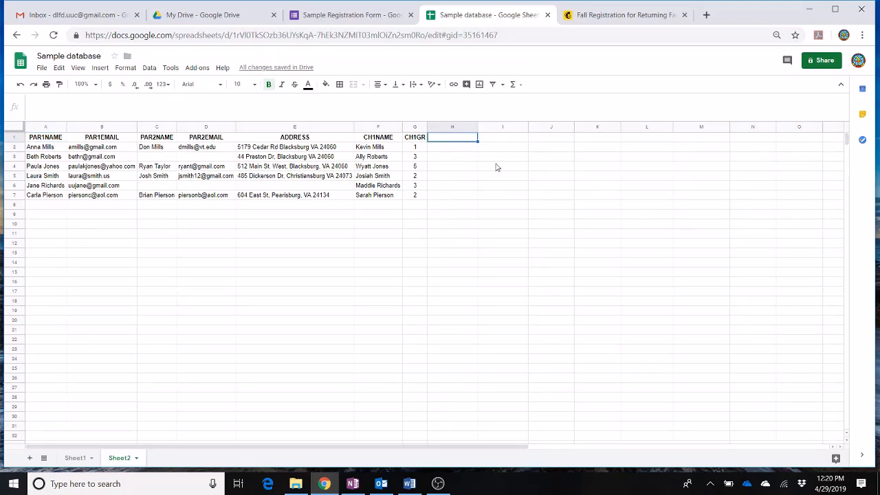
type("PAR1NAME")
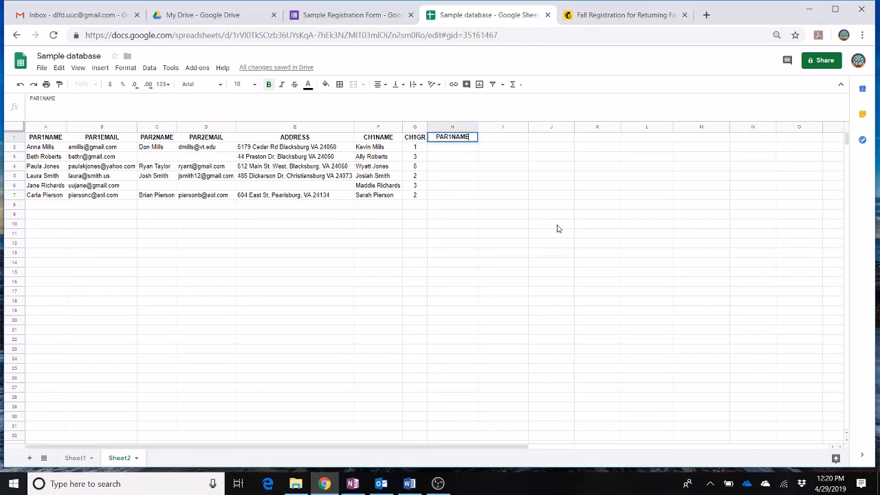
type(" %20")
key("Tab")
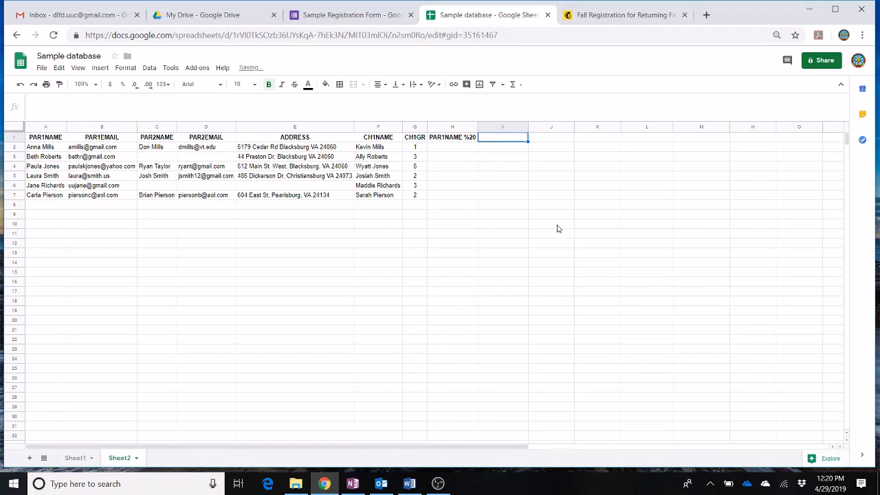
type("PAR2NAME")
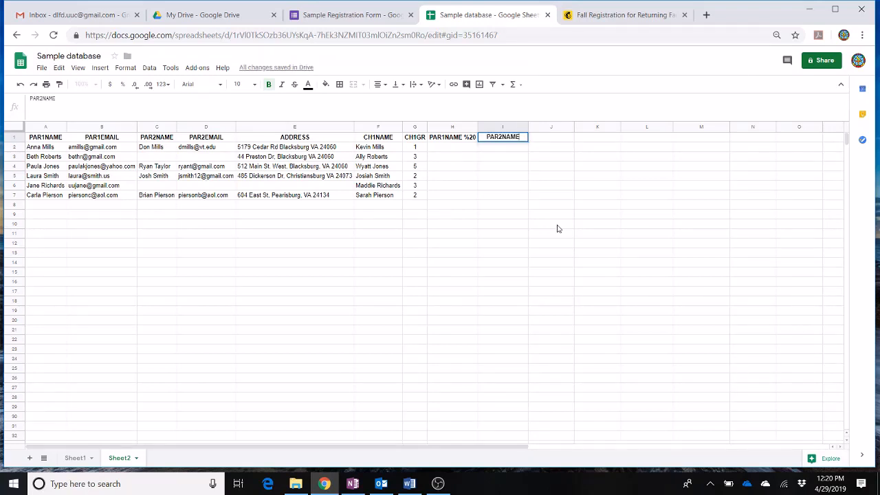
type(" %20")
key("Tab")
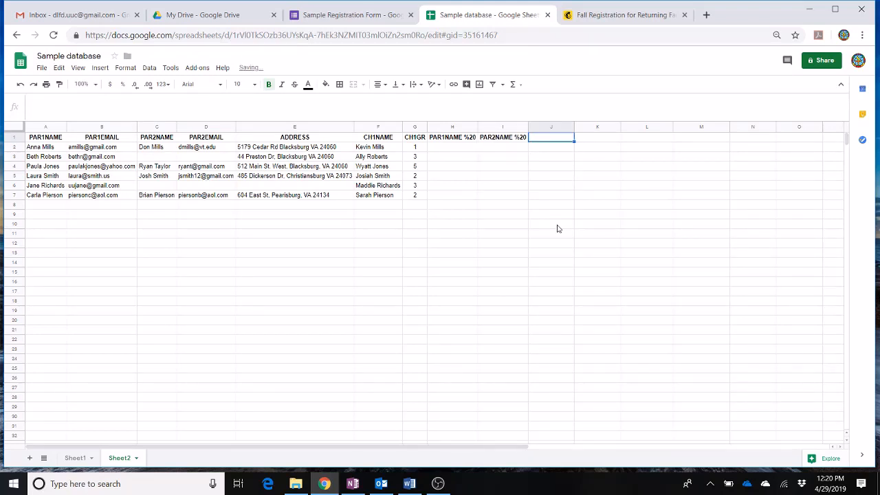
Enter the headings "ADDRESS %20" in J1 and "CH1NAME %20" in K1
type("ADDRESS")
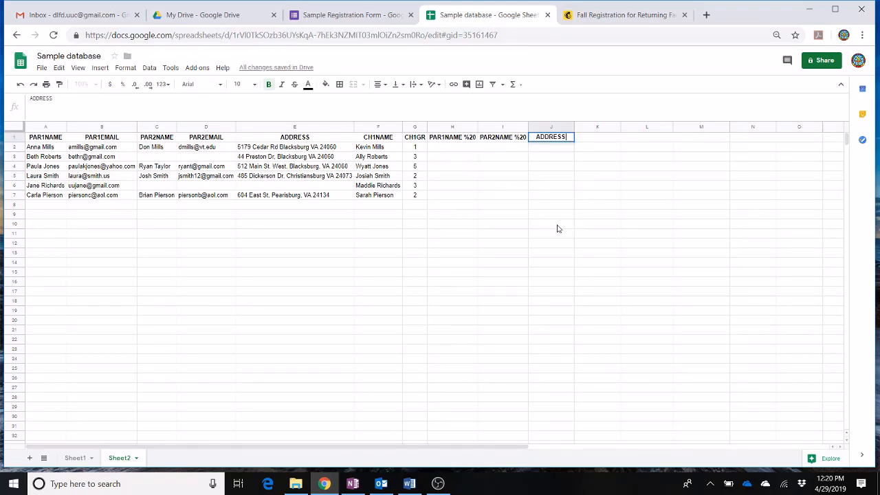
type(" %20")
key("Tab")
type("CH1NAME")
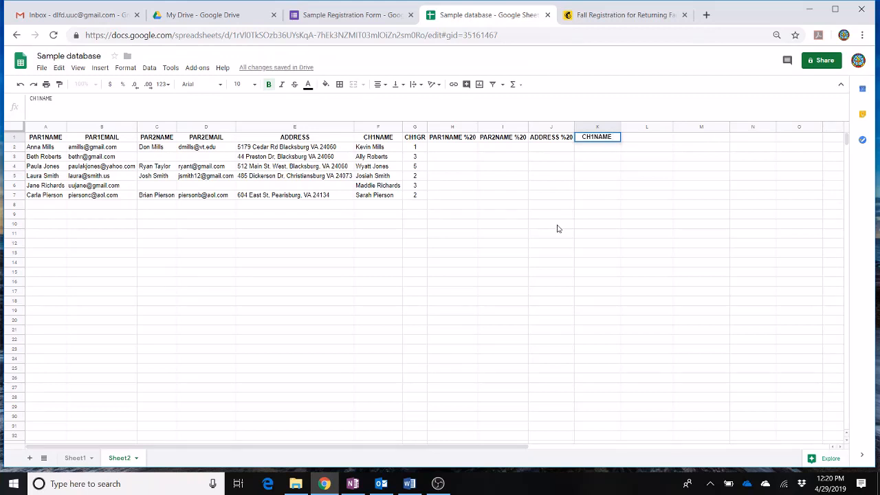
type(" %20")
Enter the formula =substitute(A2,"","%20") in H2 under the PAR1NAME %20 heading
left_click(457, 151)
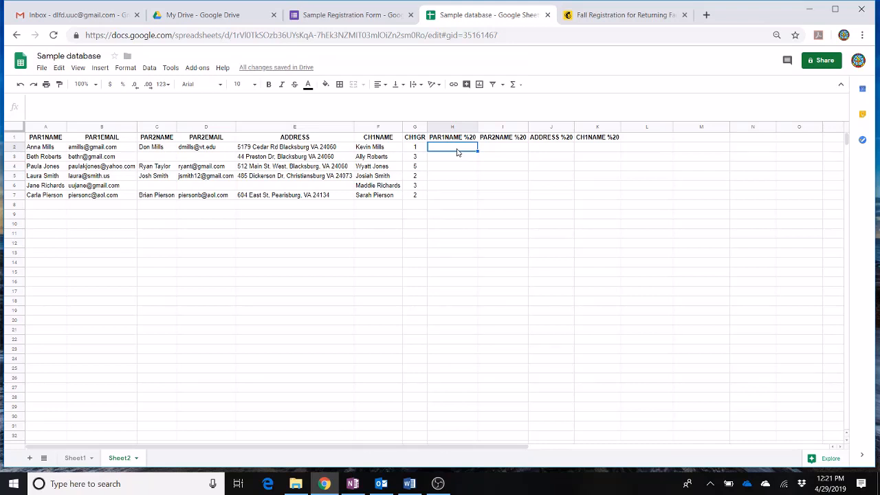
type("=substitute")
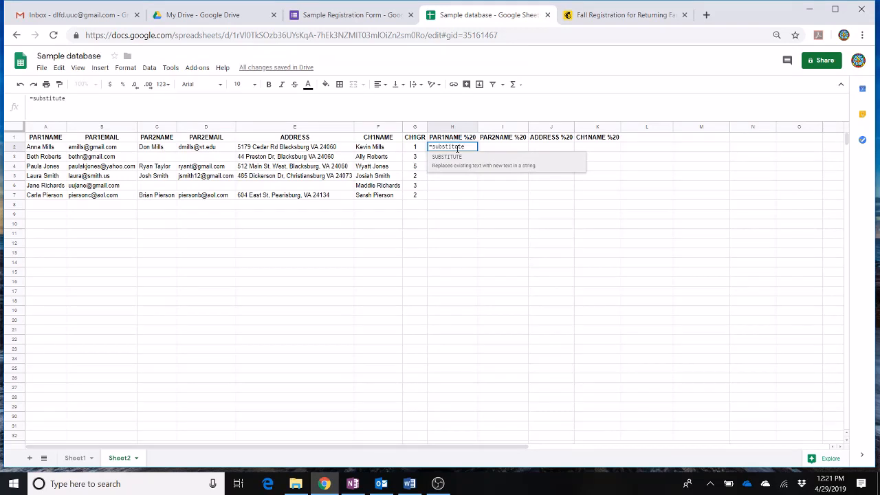
type("(")
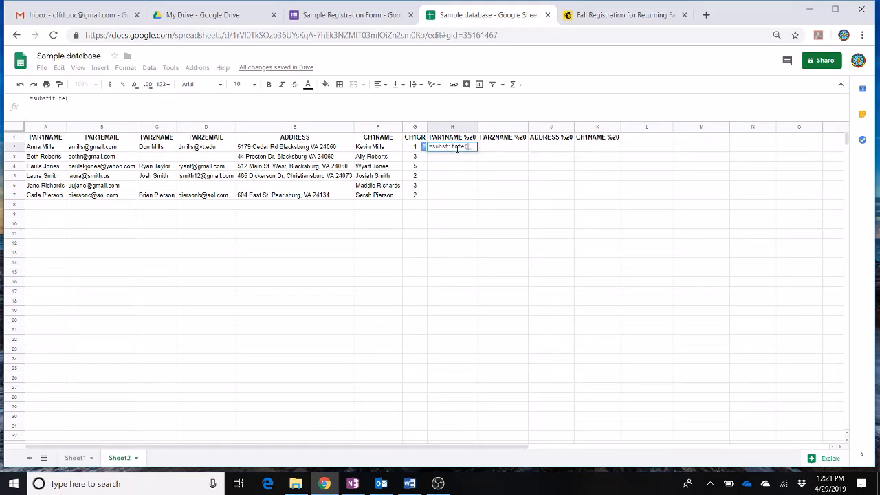
left_click(38, 150)
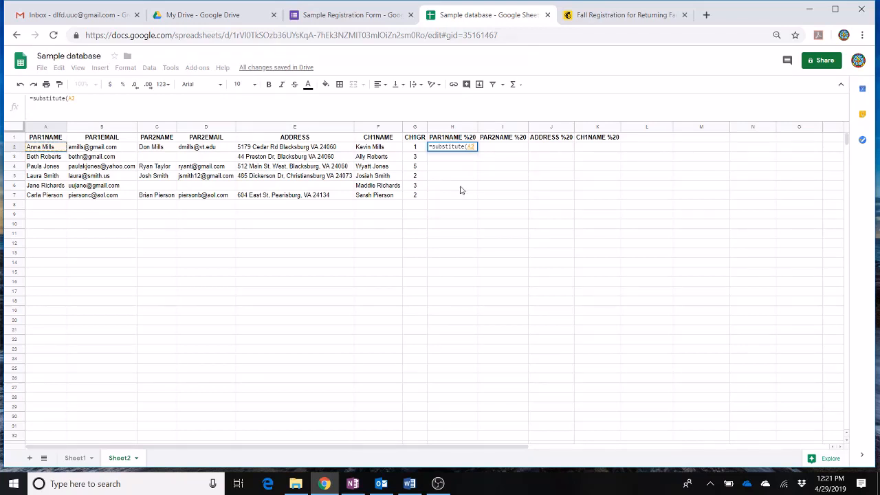
type(",\"\"")
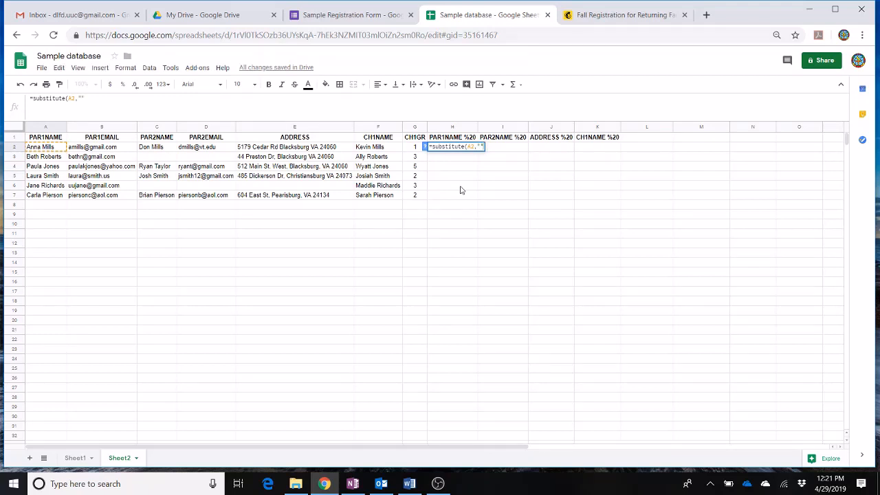
type(",\"")
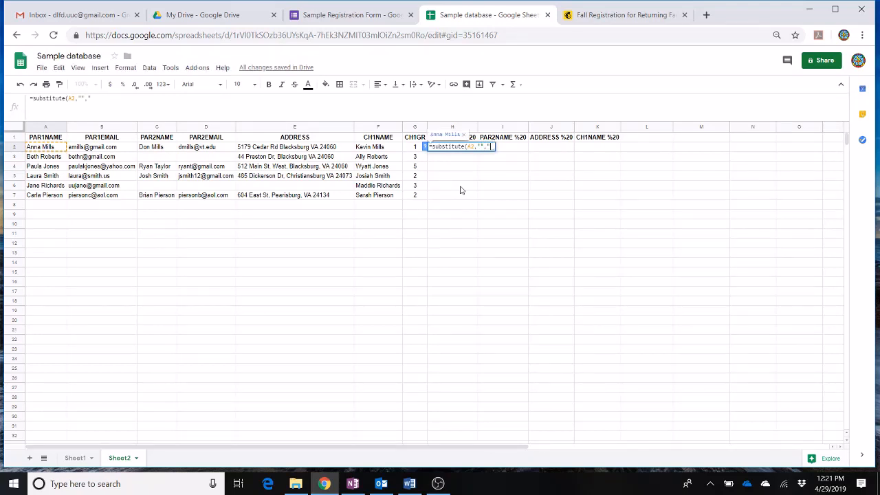
type("%20\")")
key("Return")
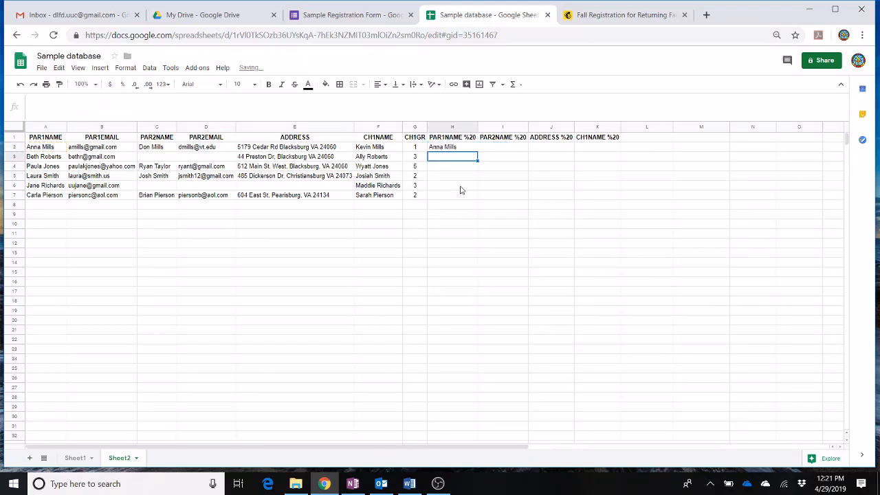
Fill the substitute formula from H2 across to K2 and inspect the copied formula in I2
key("Up")
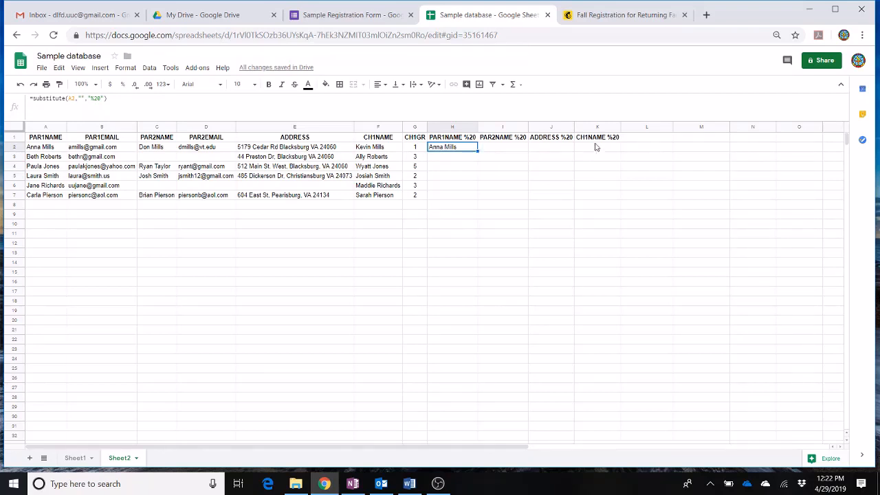
left_click_drag(477, 151, 598, 146)
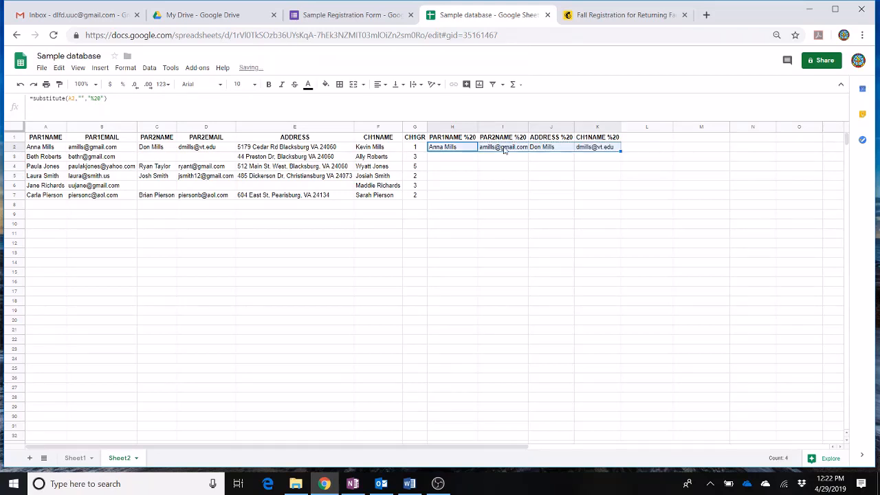
left_click(503, 148)
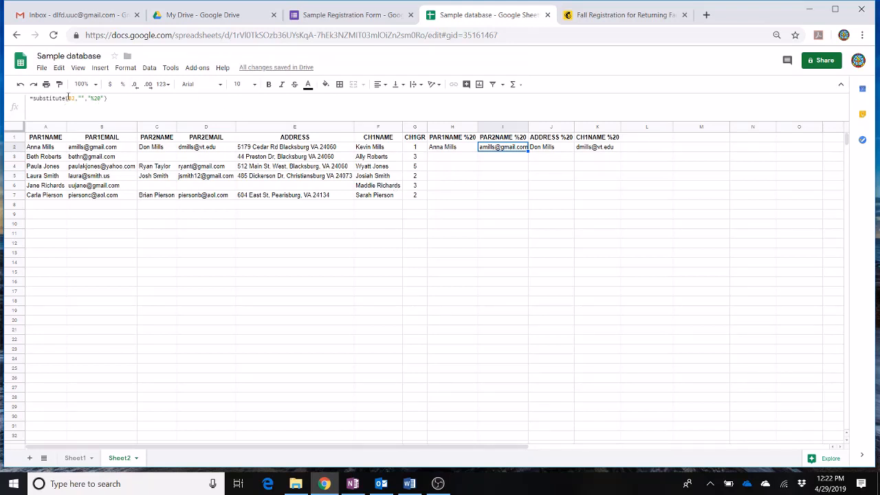
Change the substitute formula's cell reference to C2 in I2 and to E2 in J2
left_click(70, 98)
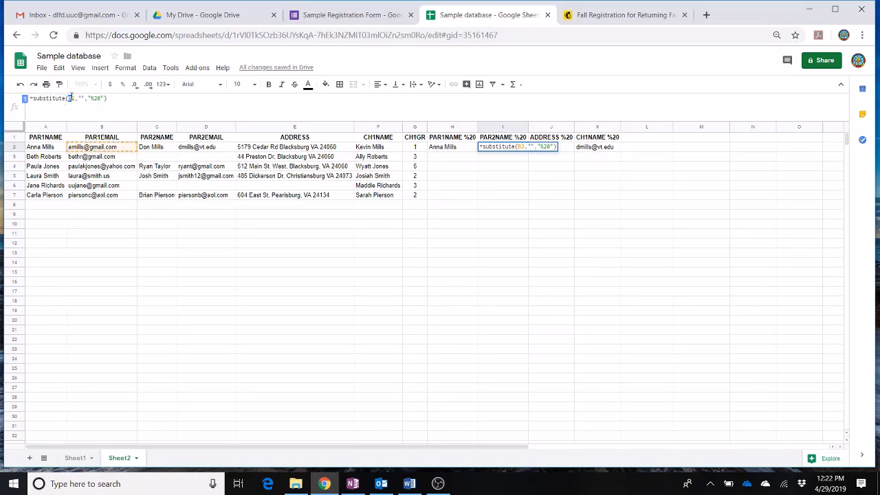
type("C2")
key("Return")
left_click(551, 149)
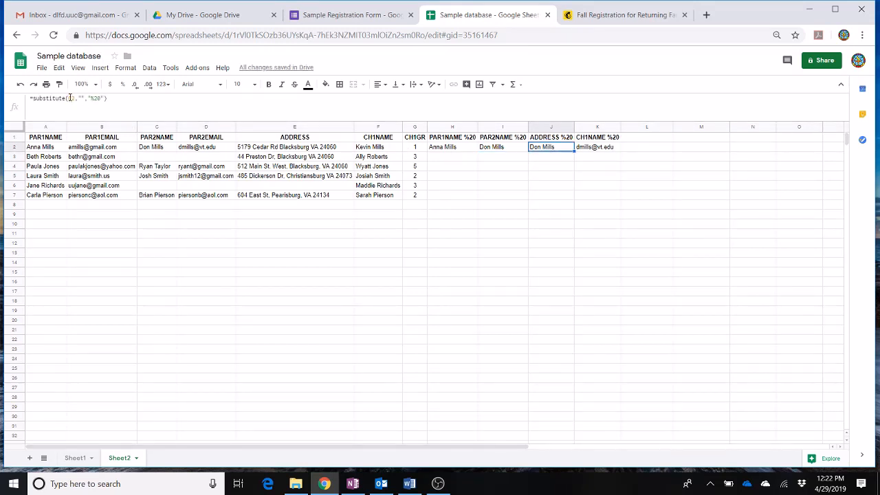
left_click(70, 98)
type("E2")
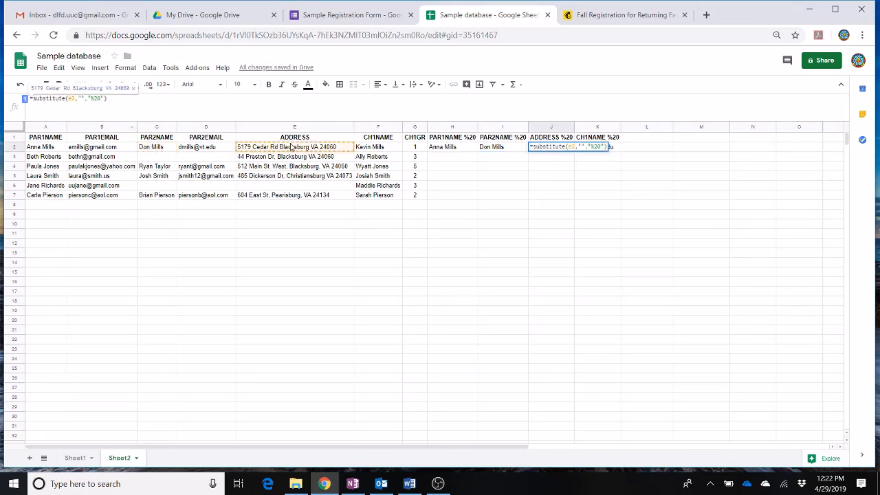
key("Return")
Change the substitute formula in K2, under CH1NAME %20, to reference F2
left_click(578, 148)
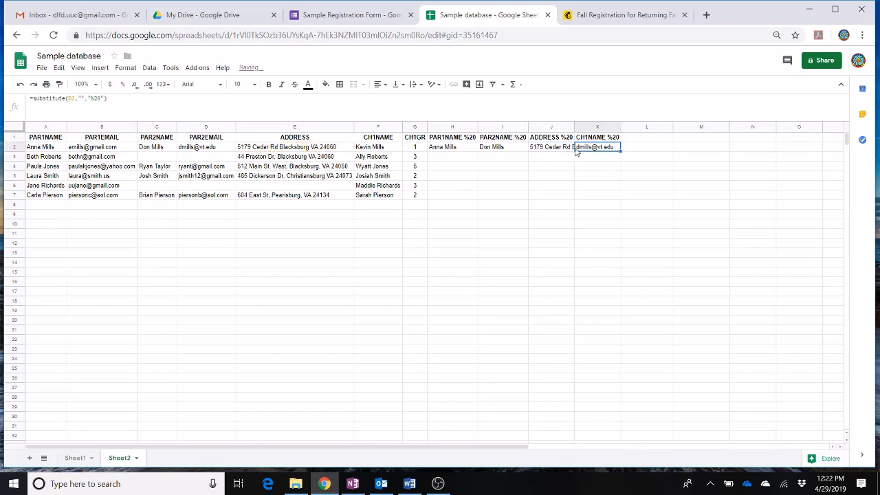
left_click(68, 99)
left_click_drag(68, 99, 70, 98)
type("F")
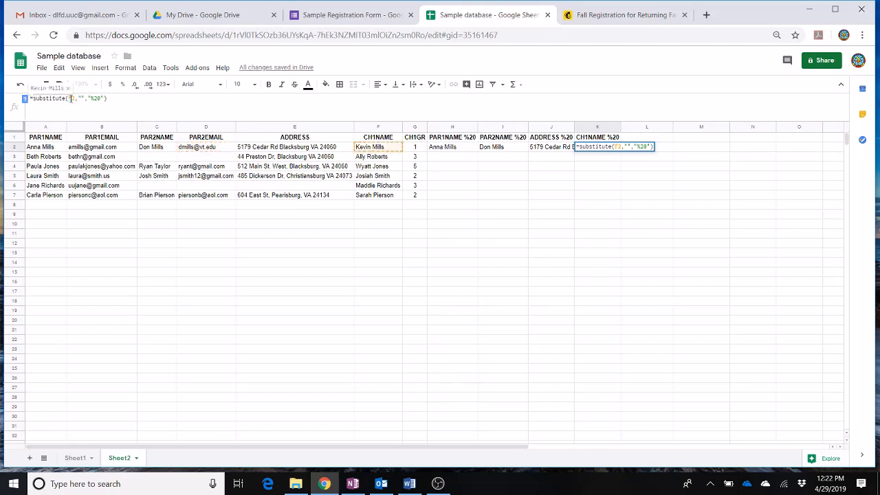
key("Return")
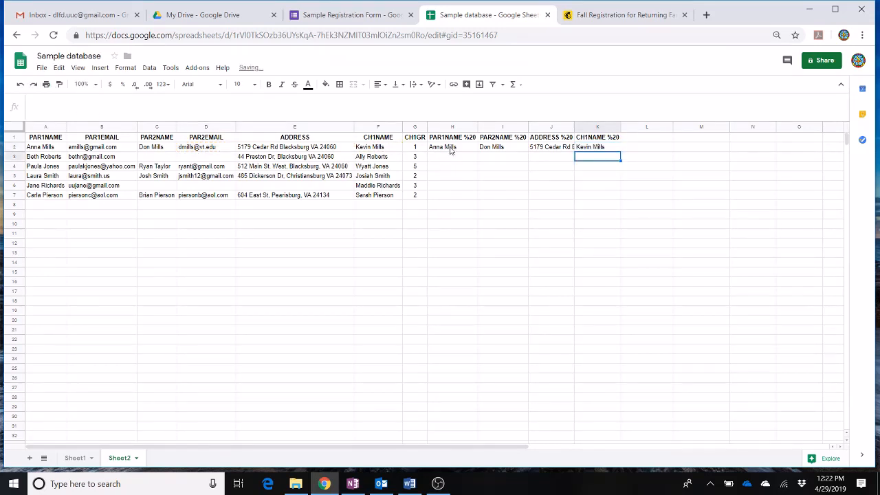
Check the substitute formulas in H2 through K2 and fill them down to row 7
left_click(450, 148)
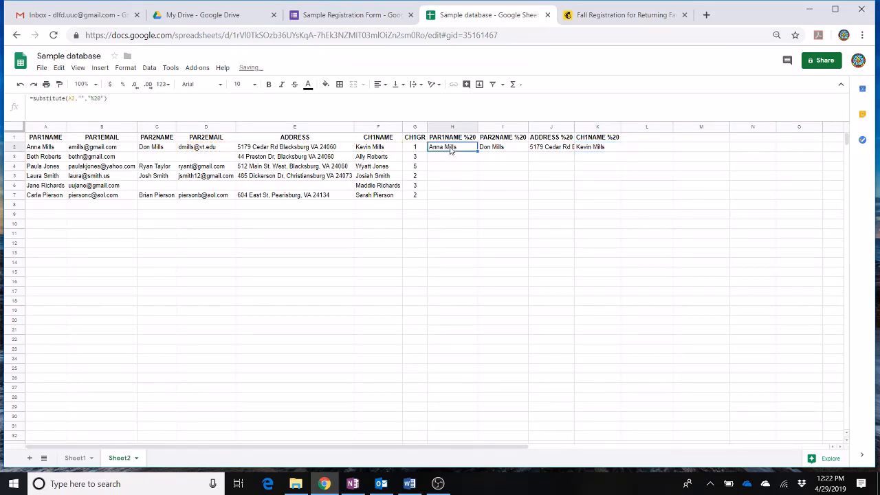
left_click(505, 150)
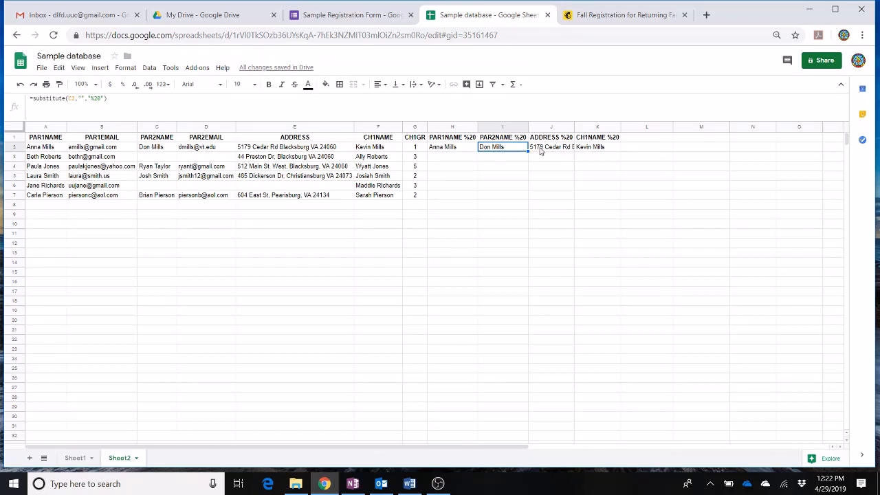
left_click(543, 149)
left_click(603, 149)
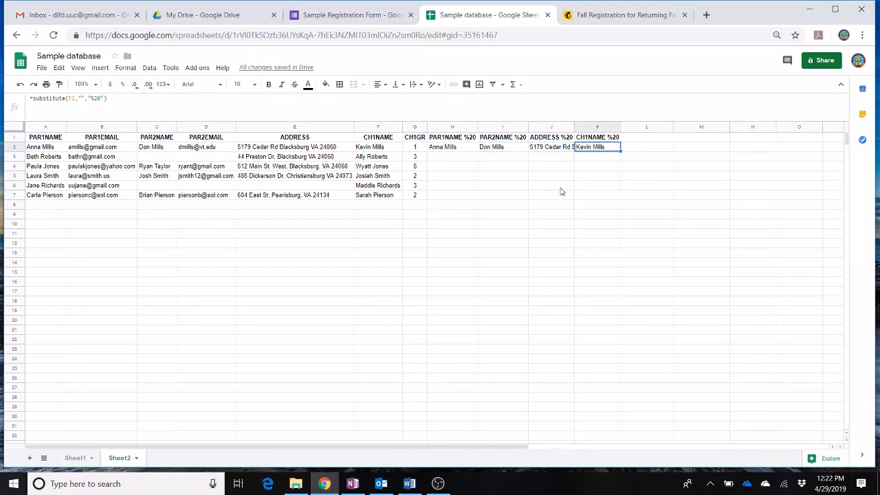
left_click(459, 152)
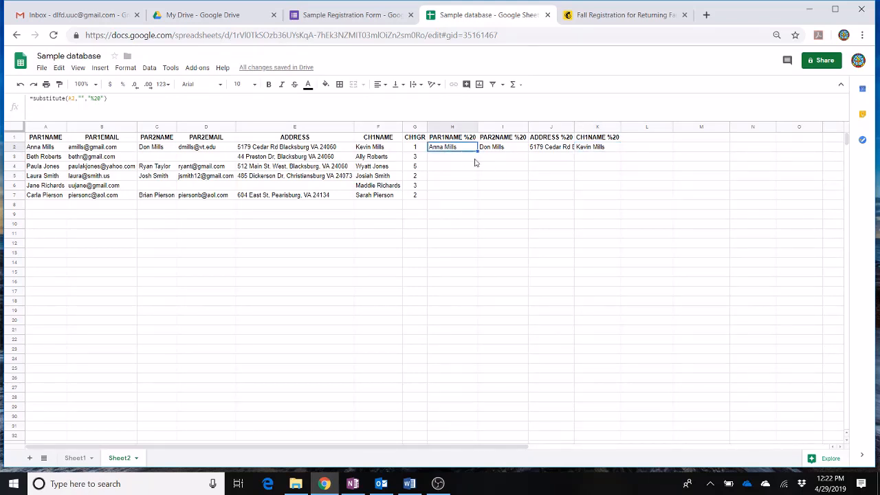
left_click_drag(500, 146, 620, 197)
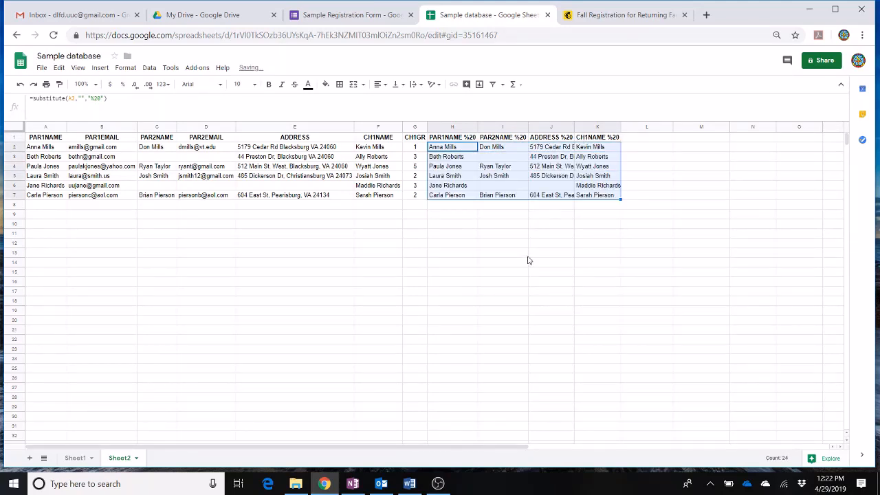
Enter the heading "PRE-FILLED LINK" in L1
left_click(639, 141)
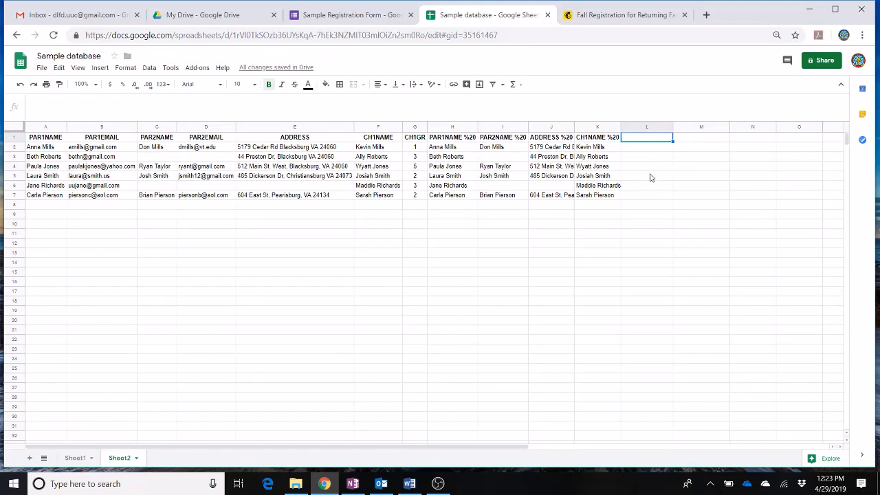
type("PRE-FILLED LINK")
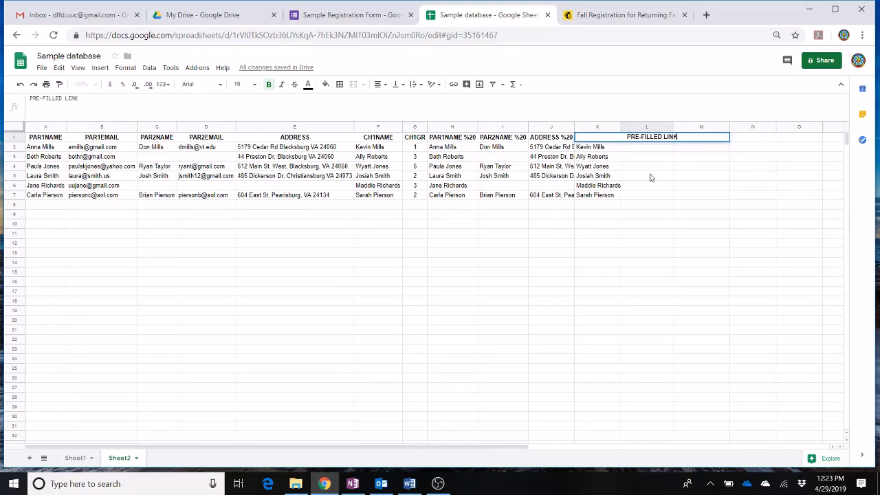
key("Return")
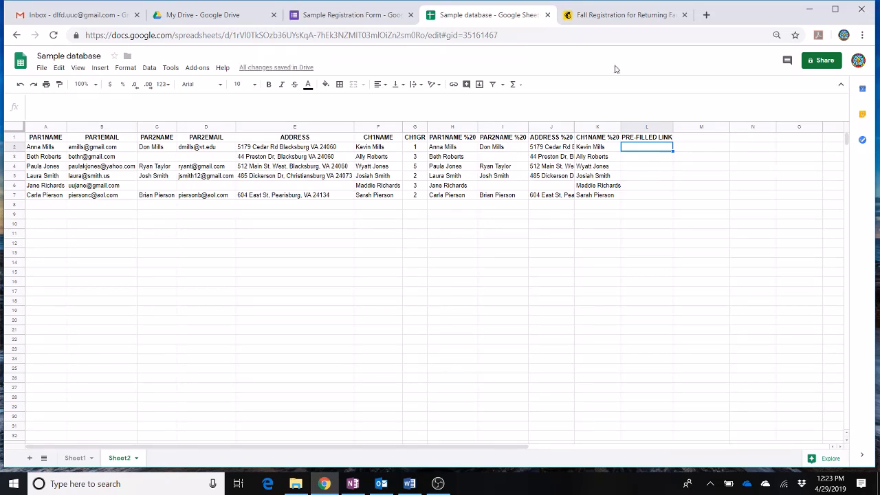
Switch to the Sample Registration Form and open its page for creating a pre-filled link
left_click(323, 12)
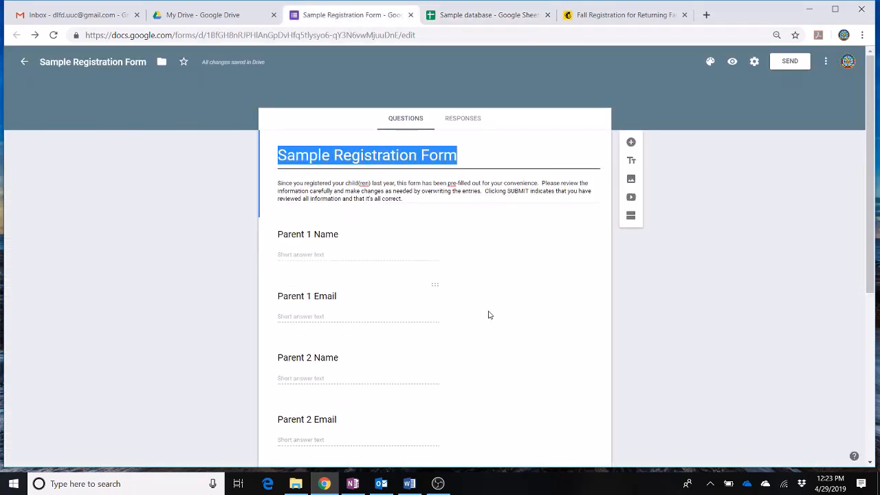
left_click(541, 159)
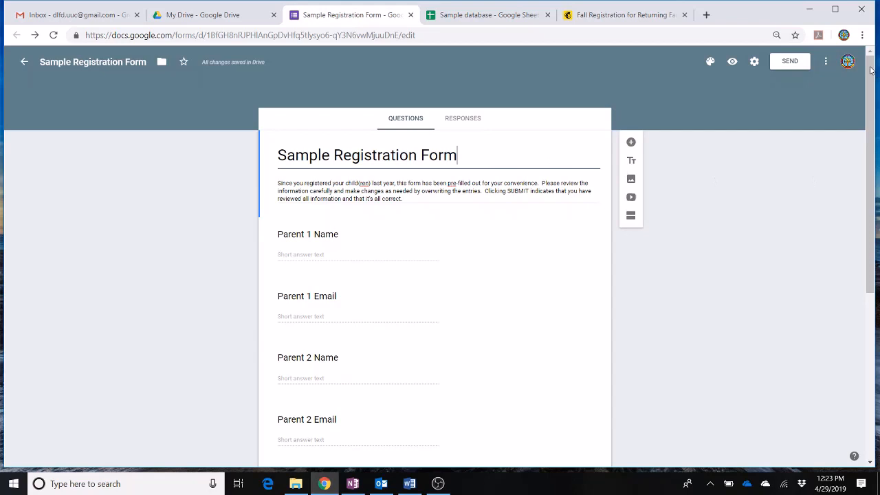
left_click(825, 65)
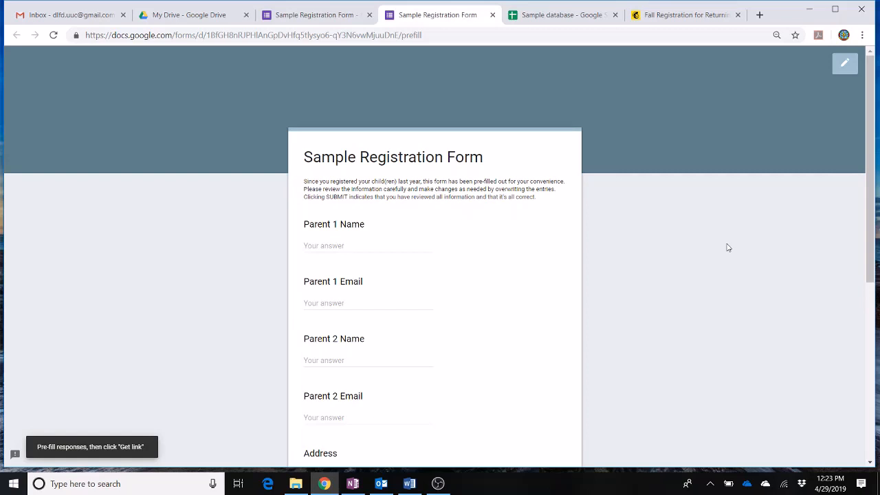
Pre-fill Parent 1 Name with "PAR1NAME" and Parent 1 Email with "PAR1EMAIL"
left_click(331, 245)
left_click(573, 282)
left_click(331, 245)
type("PAR1NAME")
left_click(306, 303)
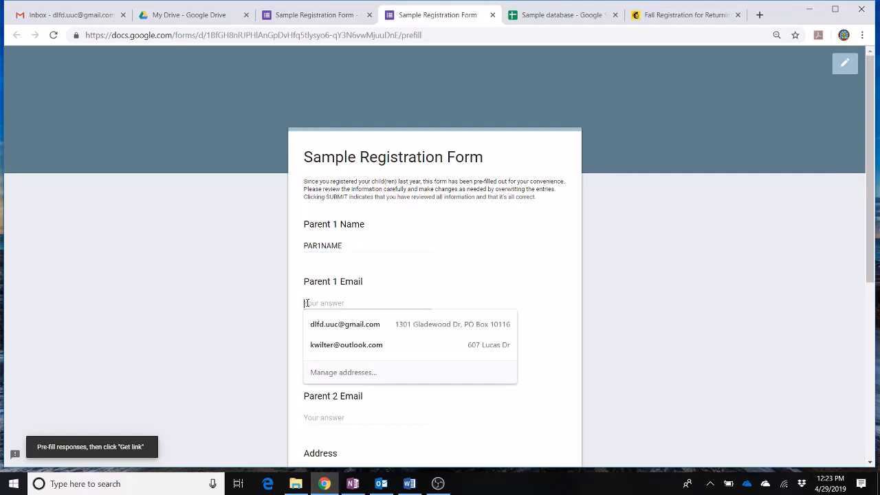
type("PAR1EMAIL")
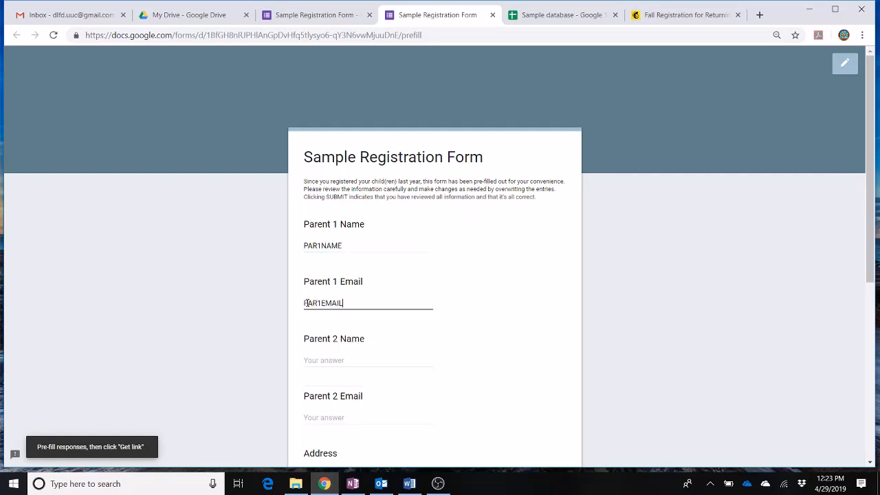
Pre-fill Parent 2 Name with "PAR2NAME" and Parent 2 Email with "PAR2EMAIL"
left_click(314, 359)
type("P")
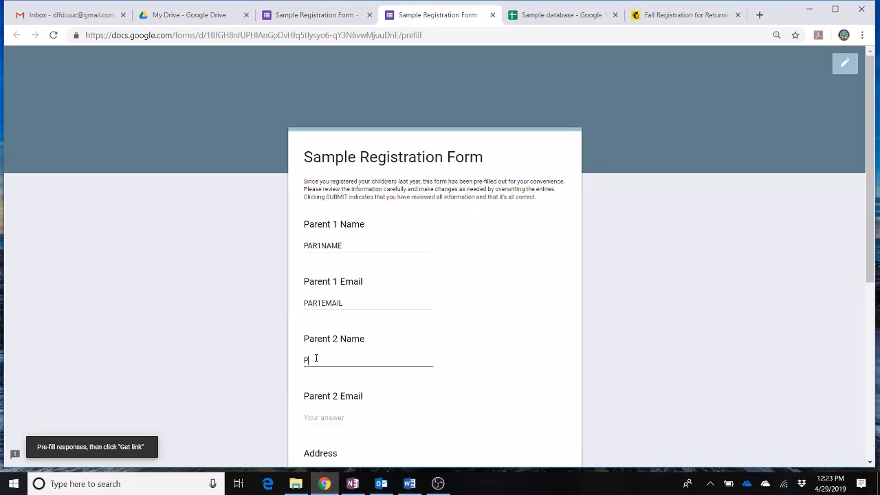
type("AR2NAME")
left_click(321, 417)
type("PAR2EMAIL")
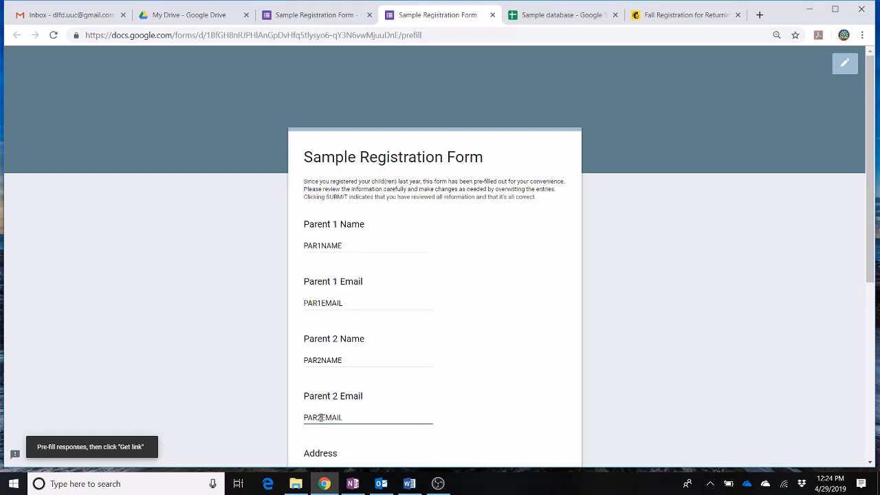
Pre-fill Address with "ADDRESS", Child 1 Name with "CH1NAME" and Child 1 Grade with "CH1GR"
scroll(320, 417, "down", 2)
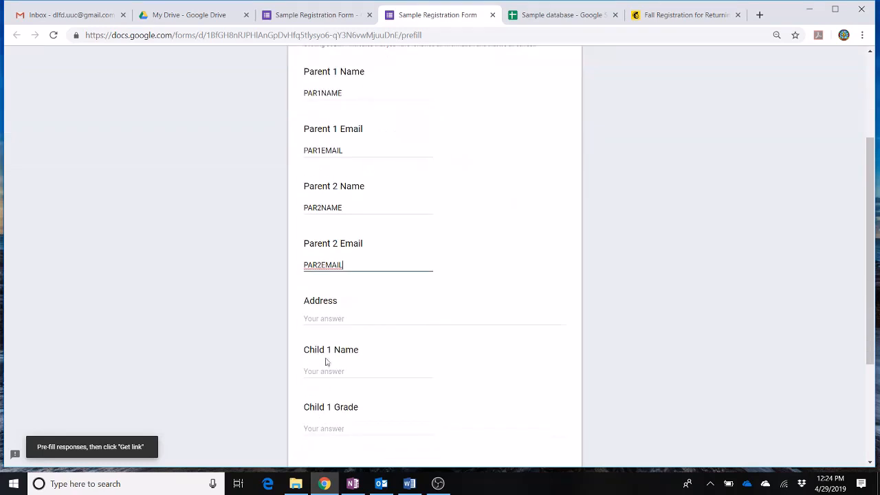
left_click(324, 316)
type("ADDRESS")
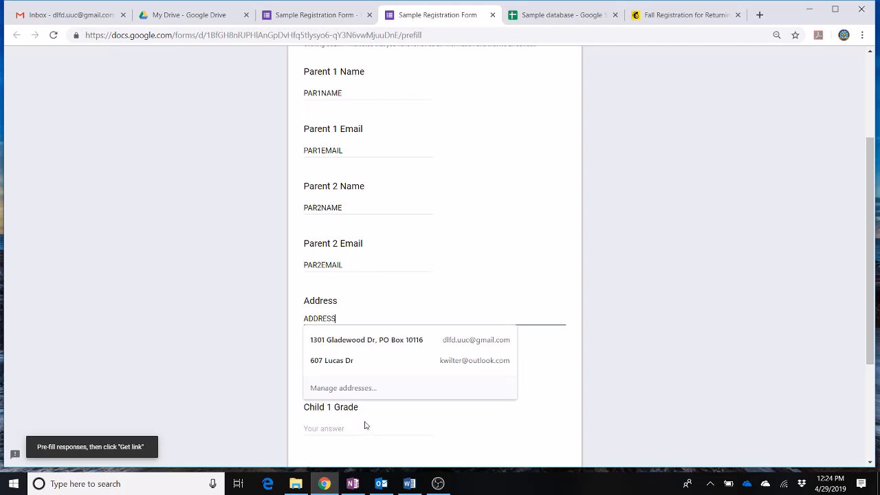
left_click(352, 371)
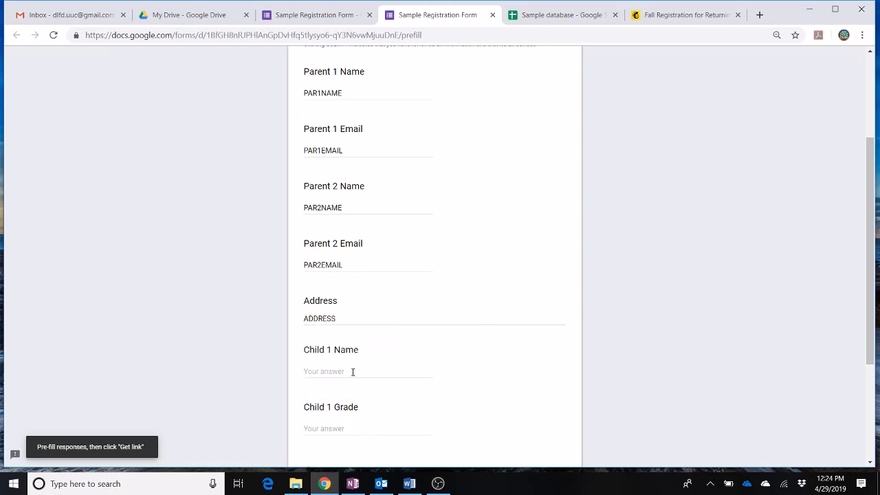
type("CH1NAME")
left_click(331, 428)
type("CH1GR")
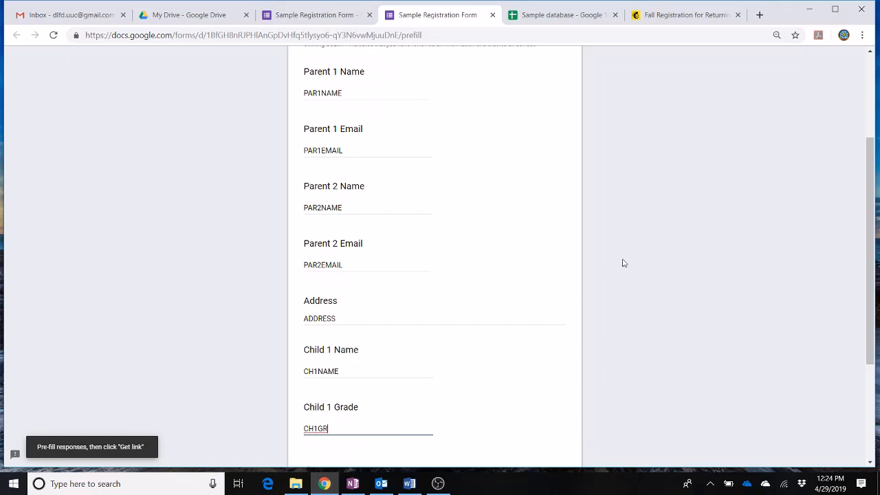
Review the placeholder answers, leave both confirmation options unselected, and generate and copy the pre-filled link
scroll(623, 261, "up", 3)
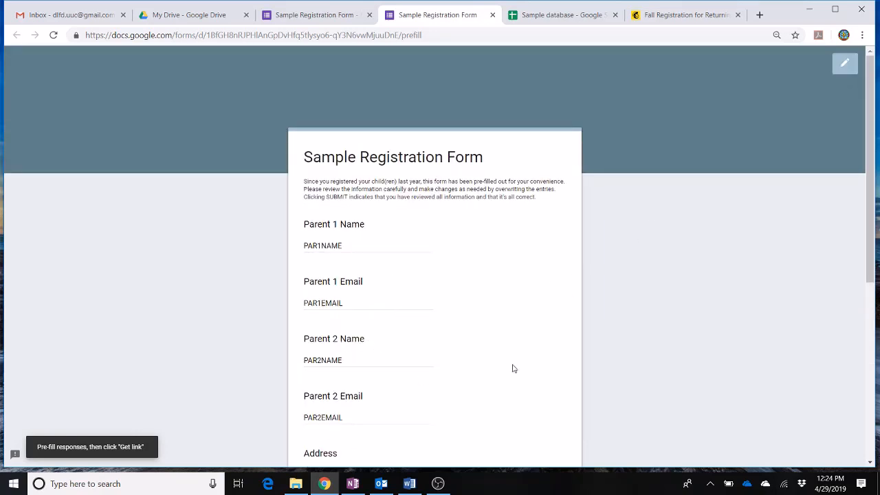
scroll(536, 333, "down", 2)
scroll(534, 334, "down", 2)
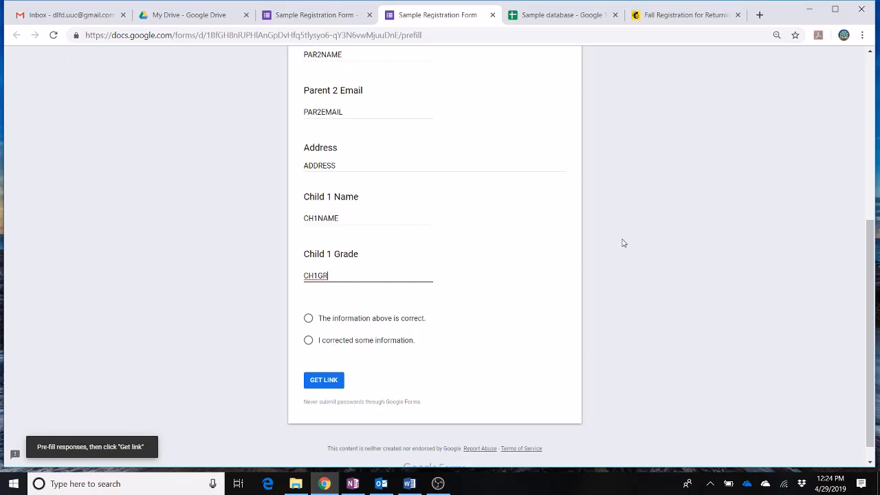
scroll(623, 243, "up", 5)
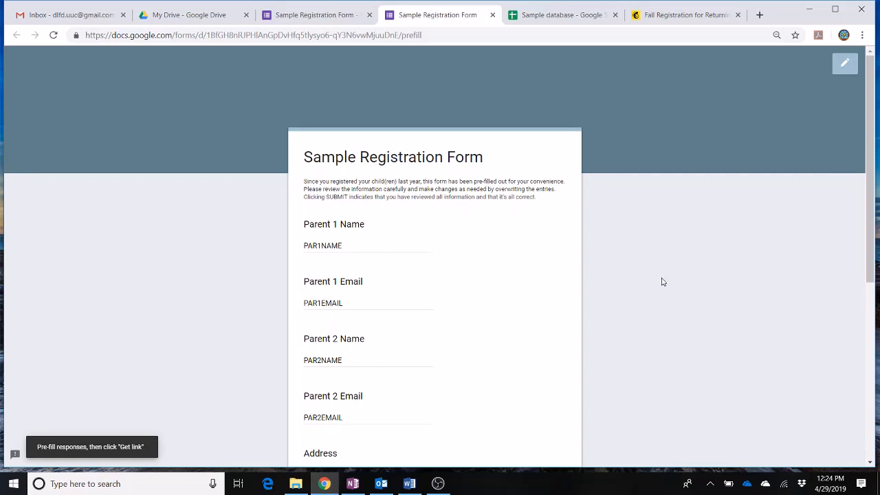
scroll(661, 282, "down", 3)
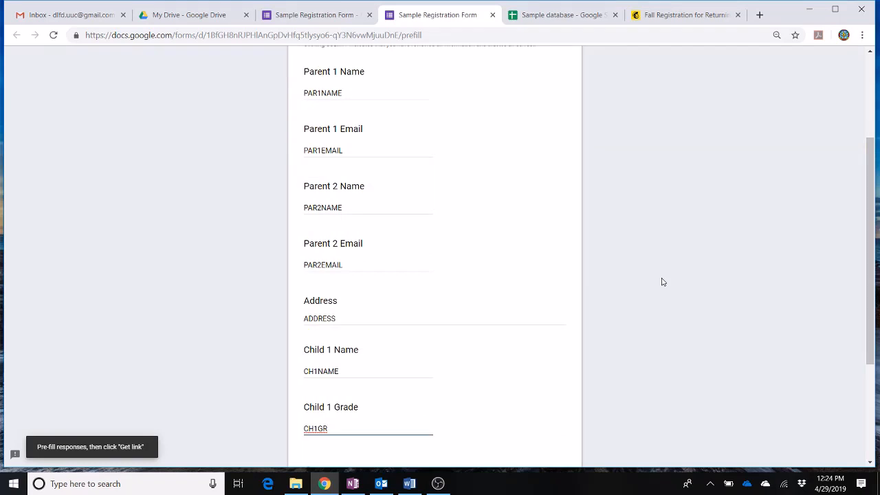
scroll(662, 281, "down", 3)
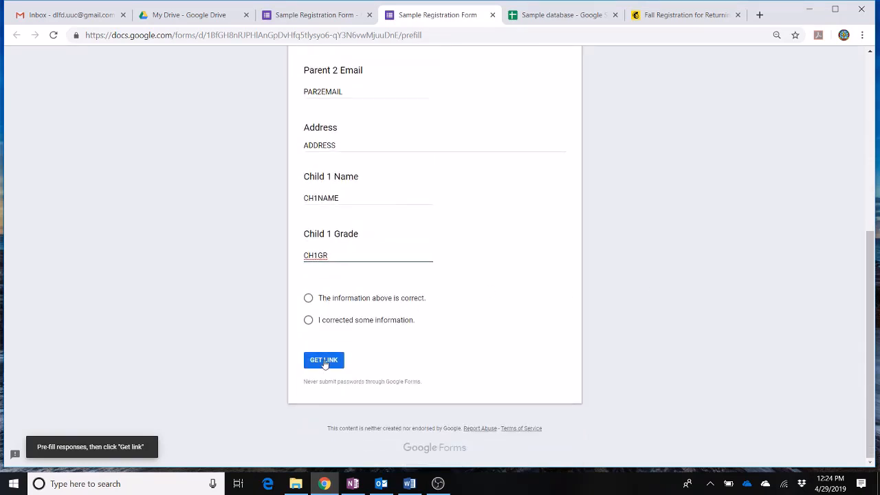
left_click(325, 361)
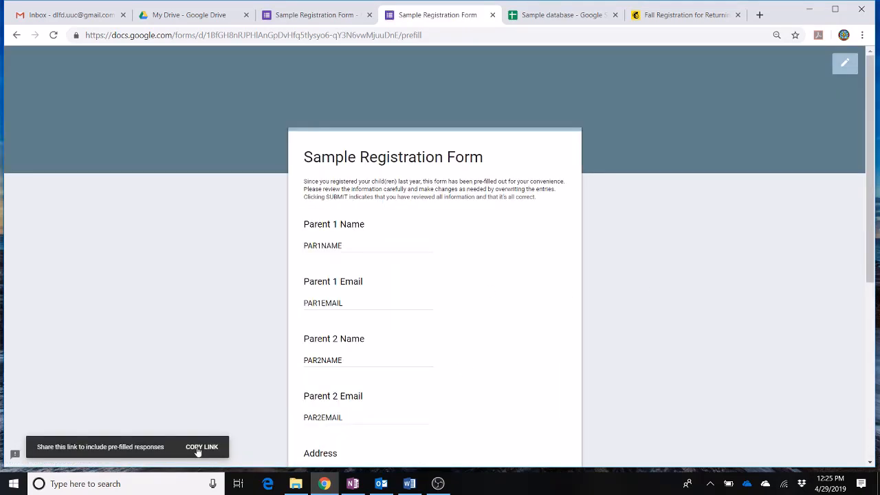
left_click(199, 446)
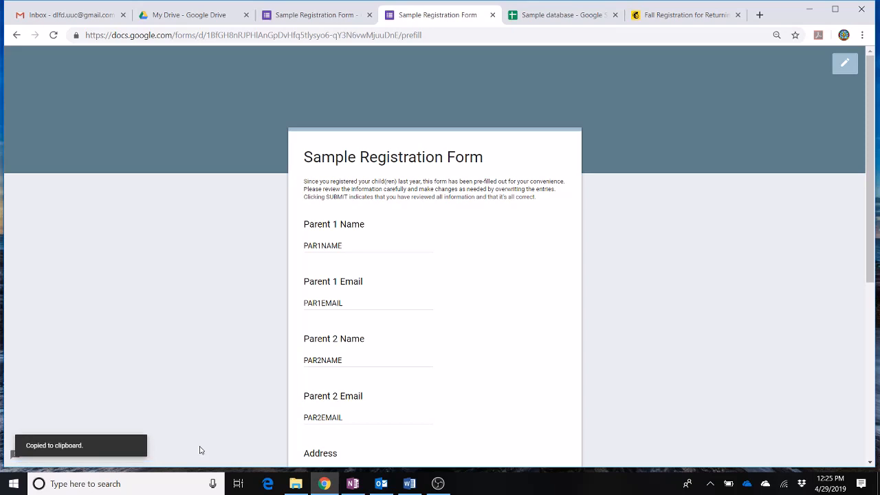
Paste the copied form link into L2 under PRE-FILLED LINK in the Sample database spreadsheet
left_click(553, 14)
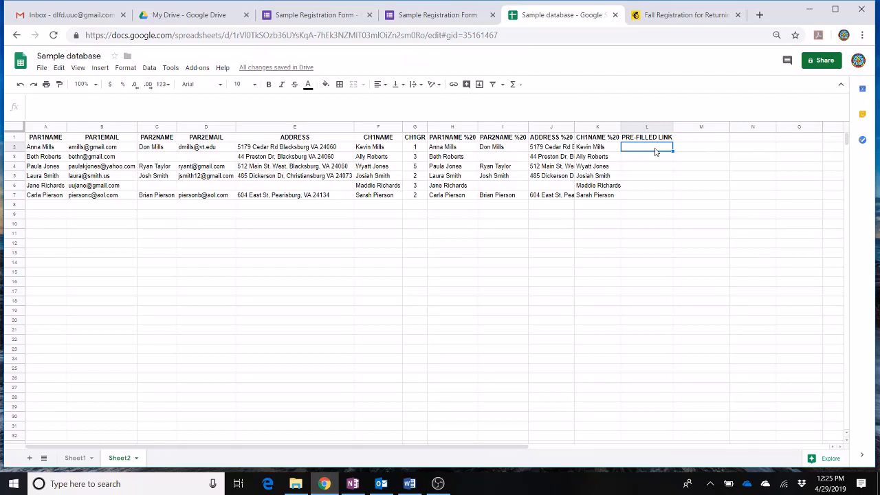
key("ctrl+v")
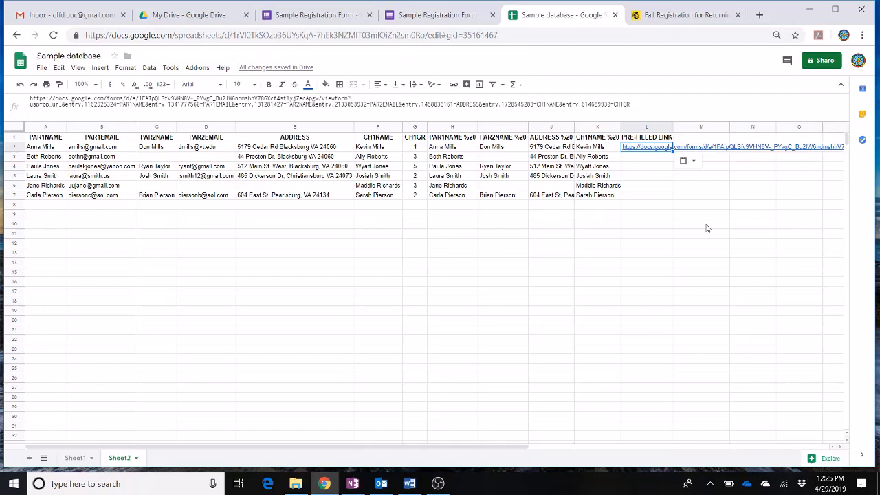
left_click(691, 140)
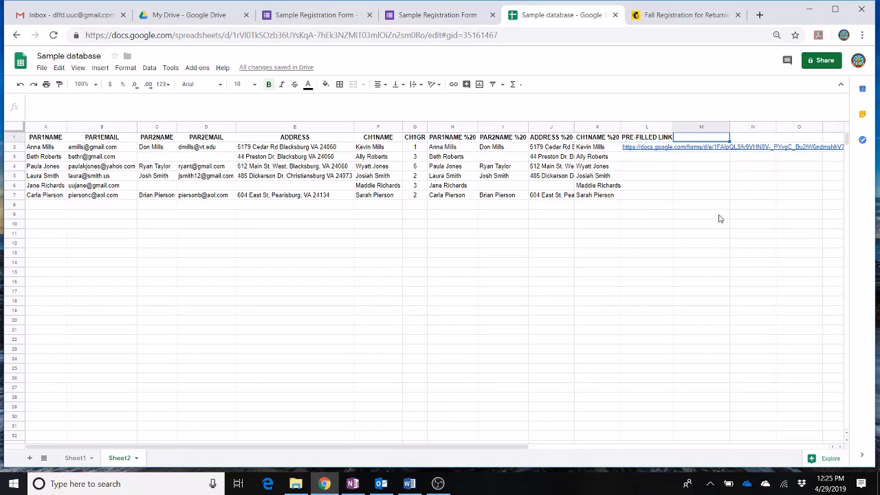
Label M1 "SUBSTITUTE LINK" and enter the formula =substitute(L2,"PAR1NAME",H2) in M2
type("SUBSTITUTE LINK")
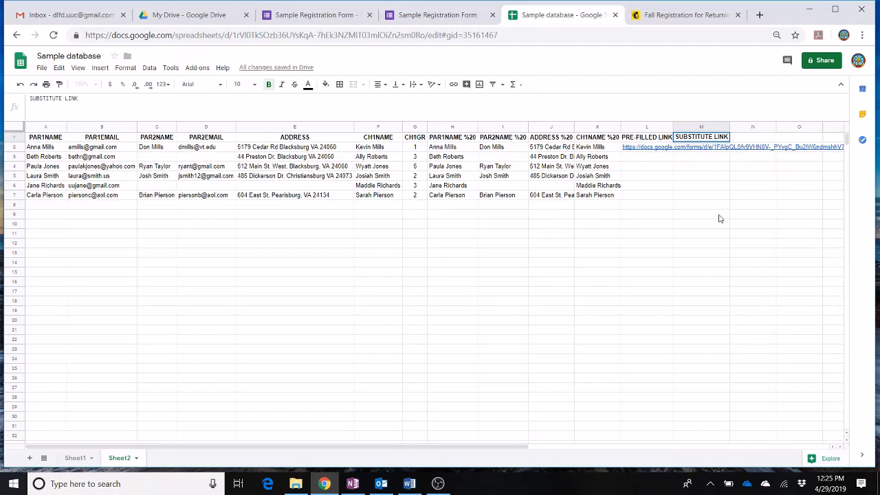
key("Return")
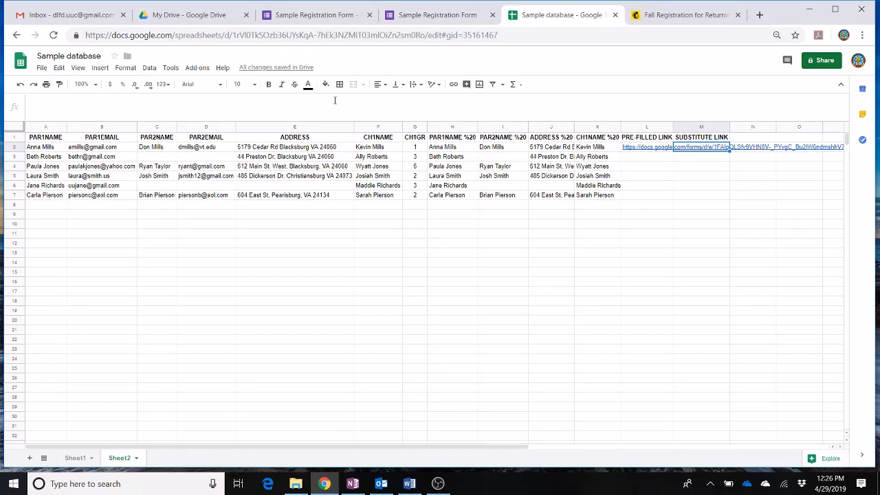
left_click(335, 99)
type("=")
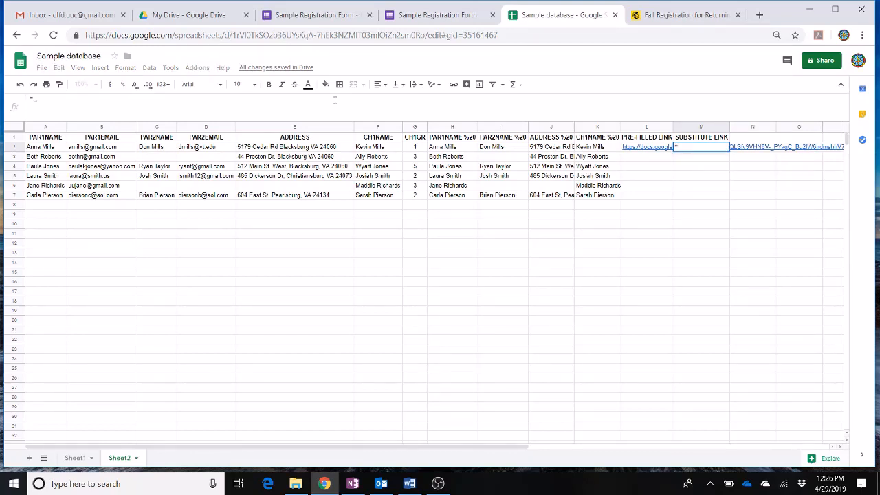
type("subst")
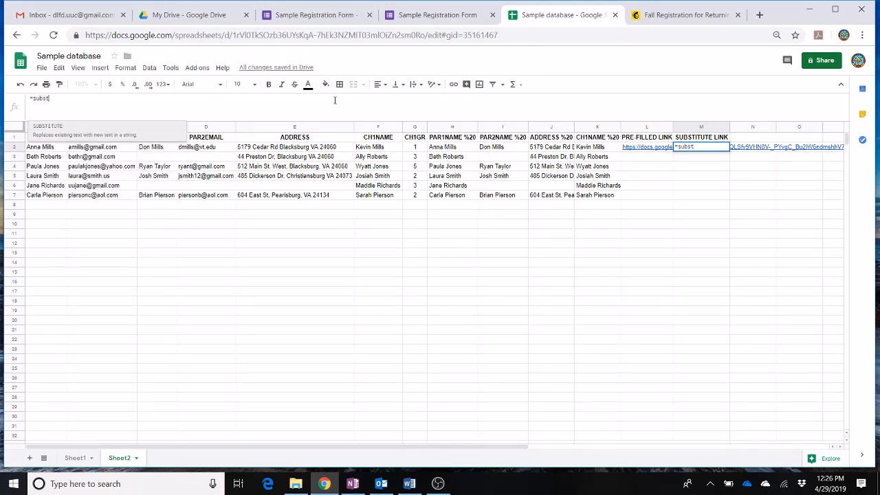
type("itute(")
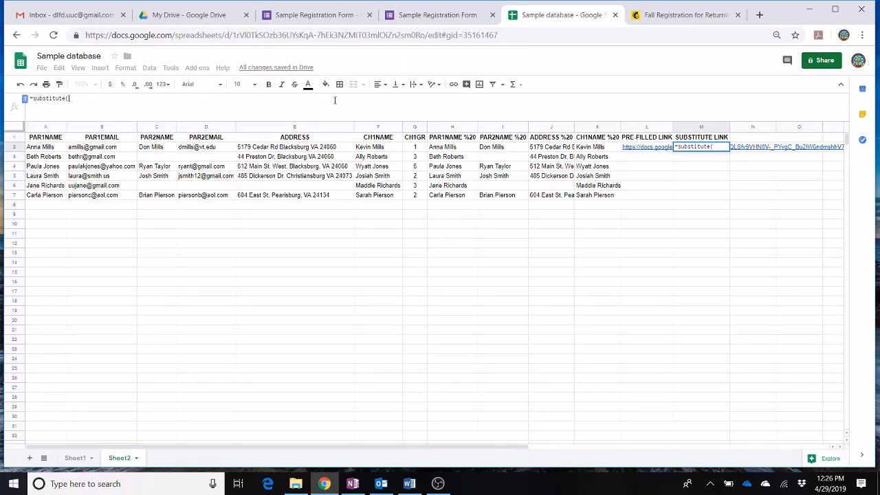
type("L2")
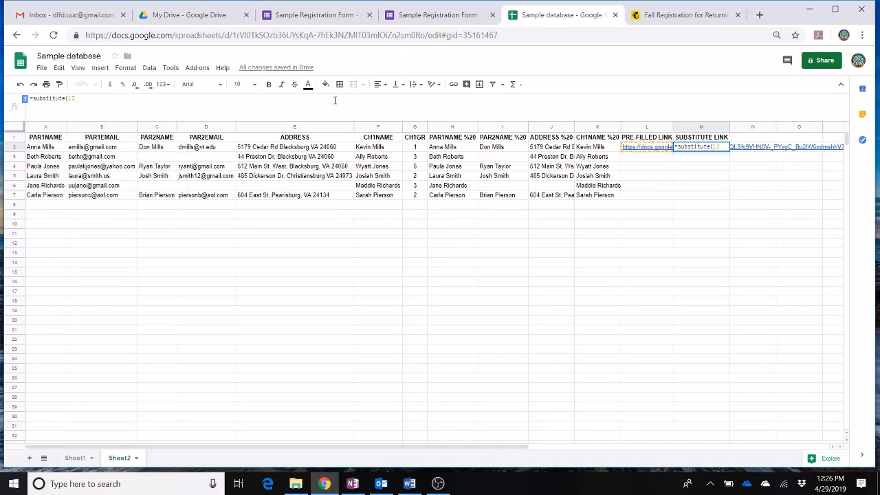
type(",")
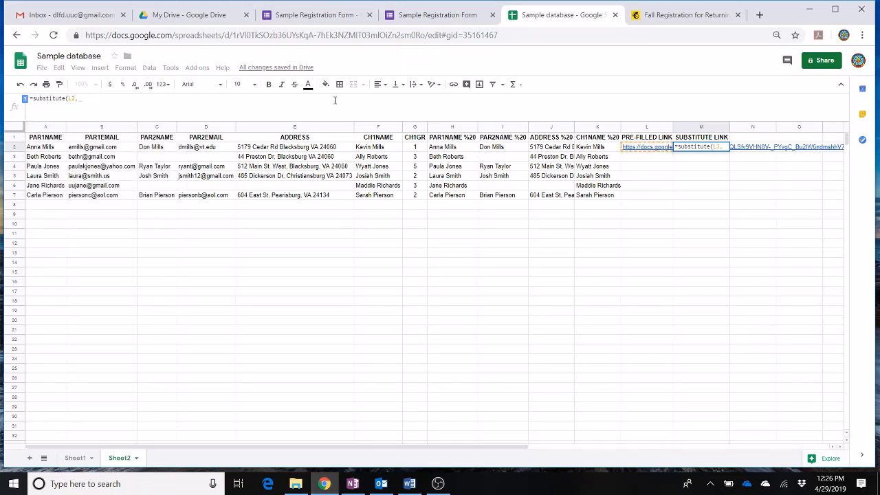
type("\"")
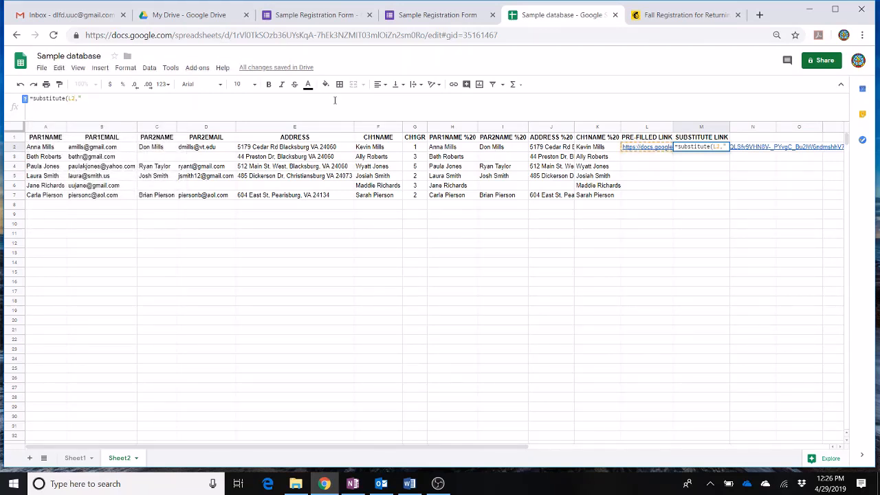
type("PAR1NAME")
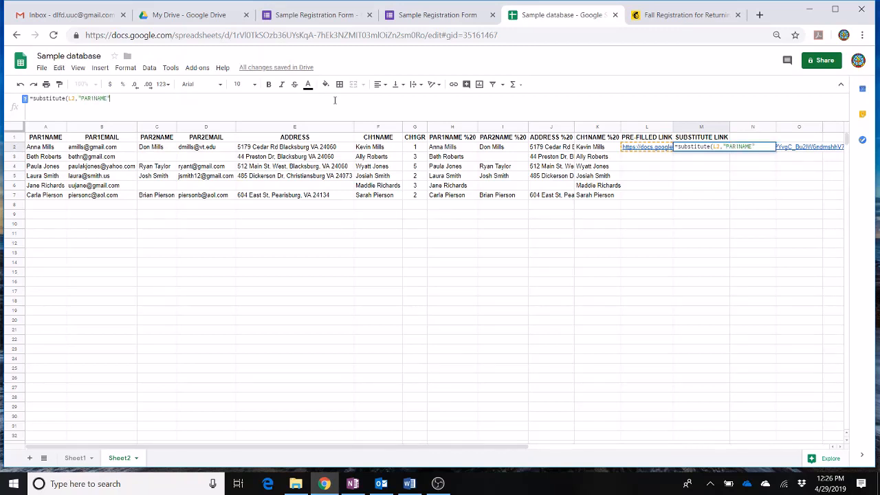
type("\",")
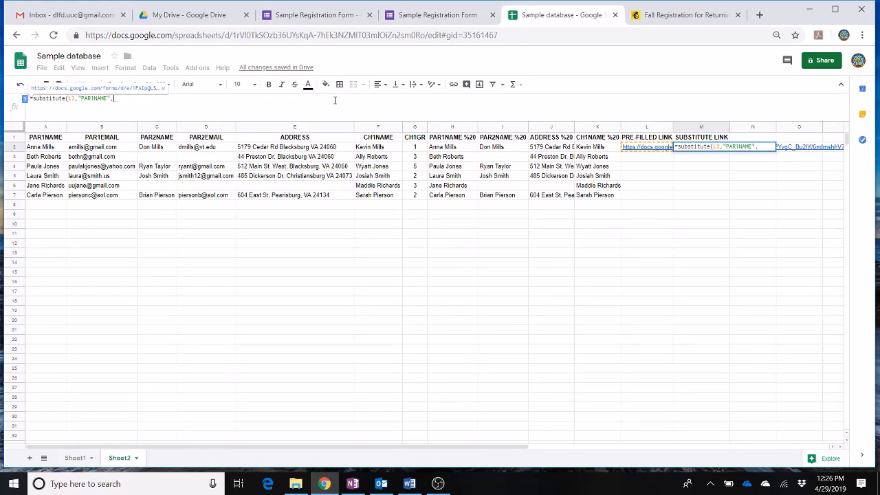
type("H")
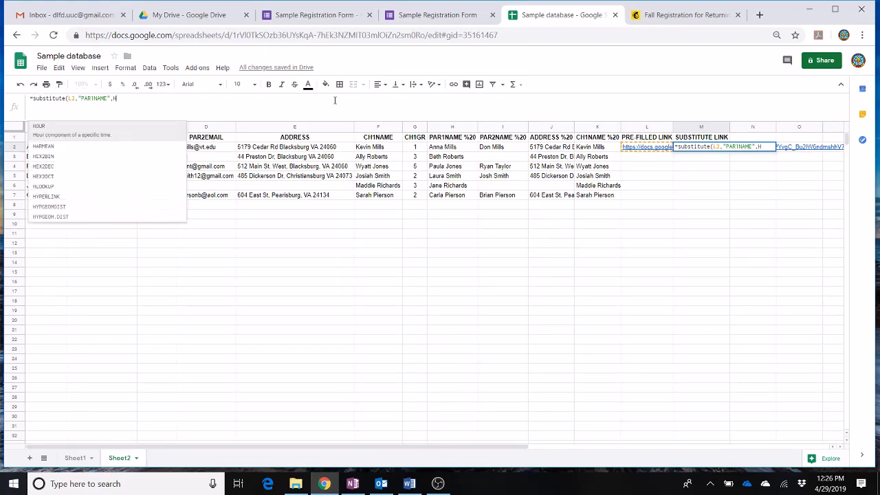
type("2)")
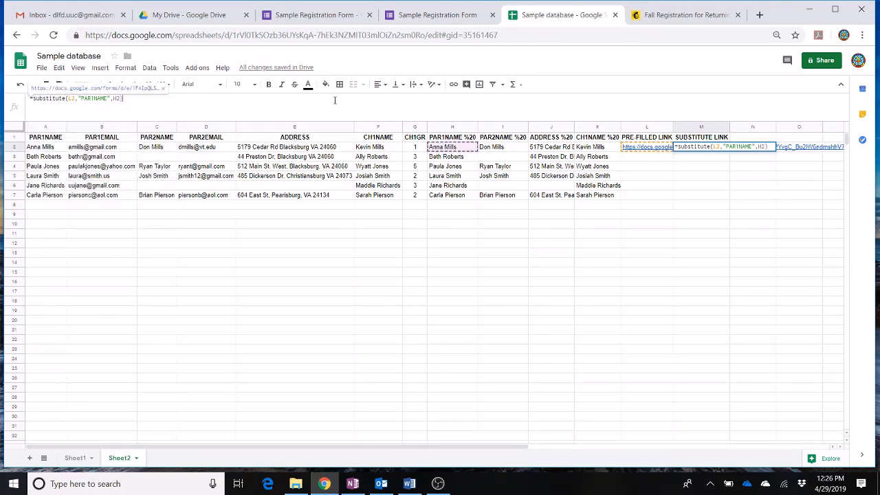
key("Return")
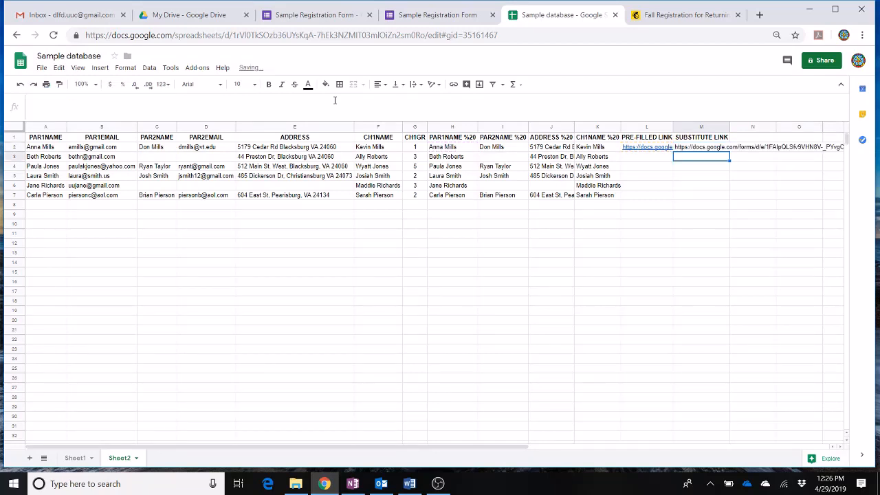
Nest the M2 formula inside six more opening "substitute(" calls by copying the existing one and repeating it after the equals sign
key("Up")
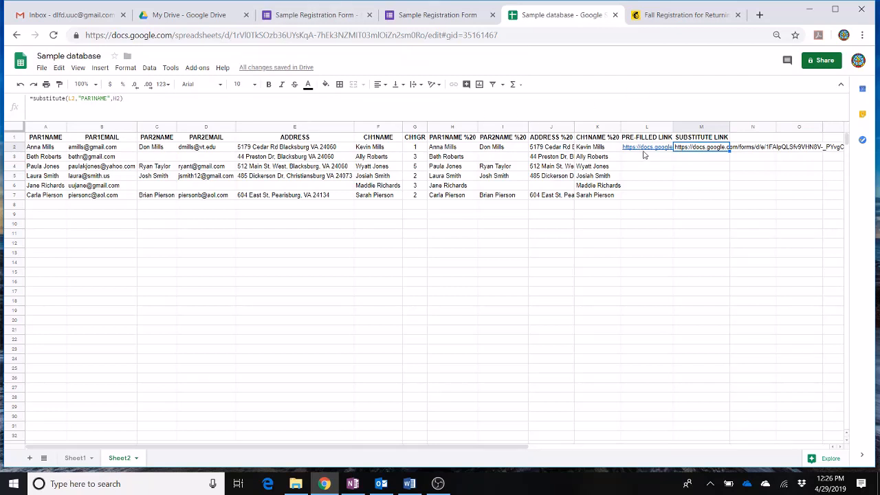
mouse_move(646, 154)
left_click_drag(32, 98, 69, 98)
key("ctrl+c")
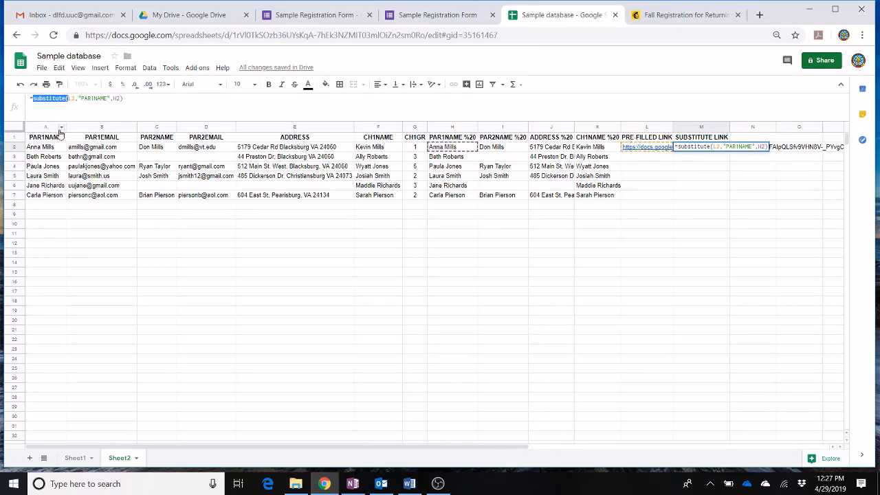
left_click(33, 99)
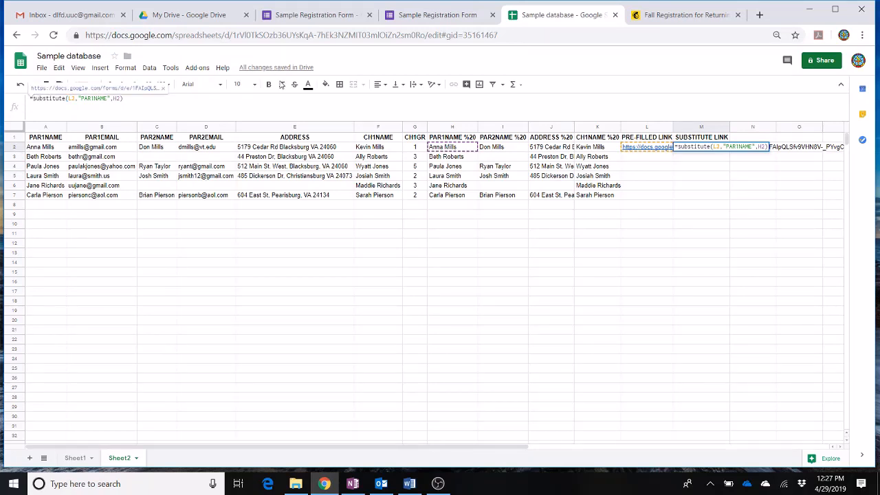
key("ctrl+v")
key("ctrl+v")
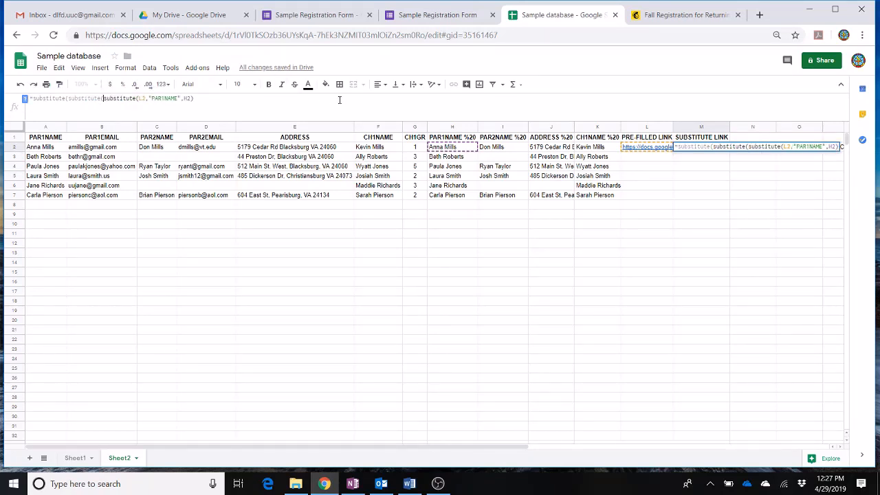
key("ctrl+v")
key("ctrl+v")
key("ctrl+v")
key("ctrl+v")
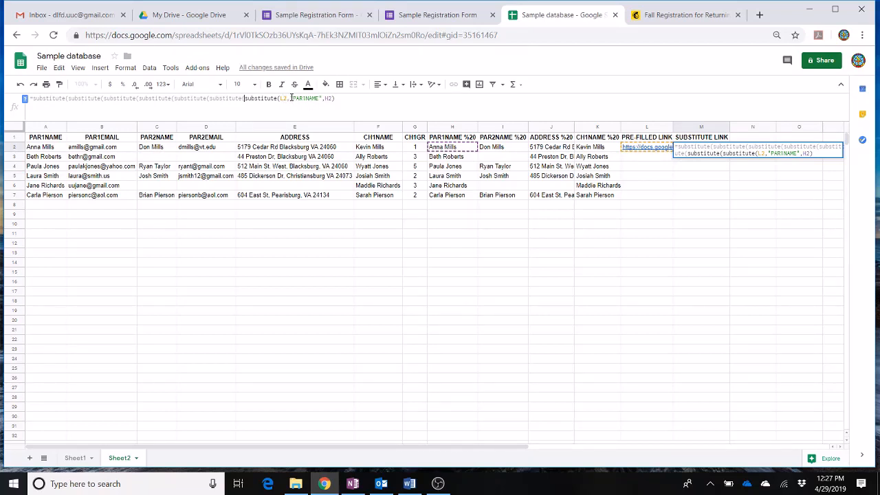
Extend the end of the M2 formula with the arguments ,"PAR1EMAIL",B2) to substitute Parent 1's email
left_click(343, 98)
type(",")
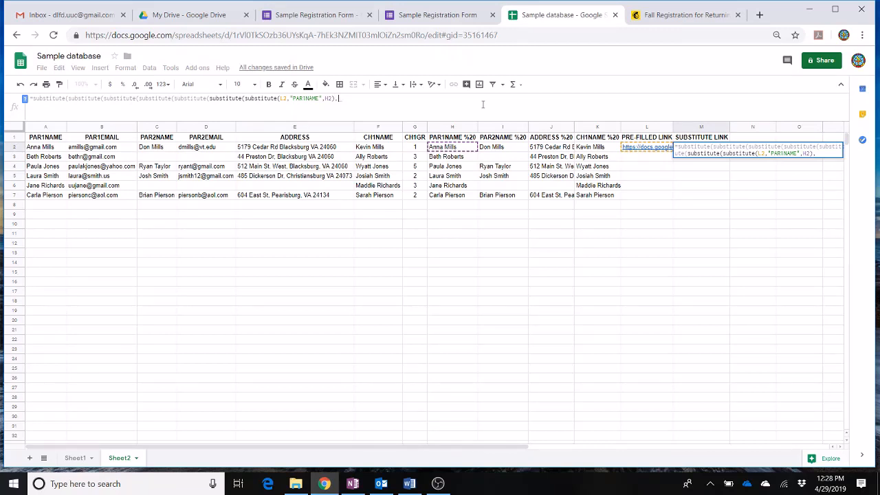
type("\"")
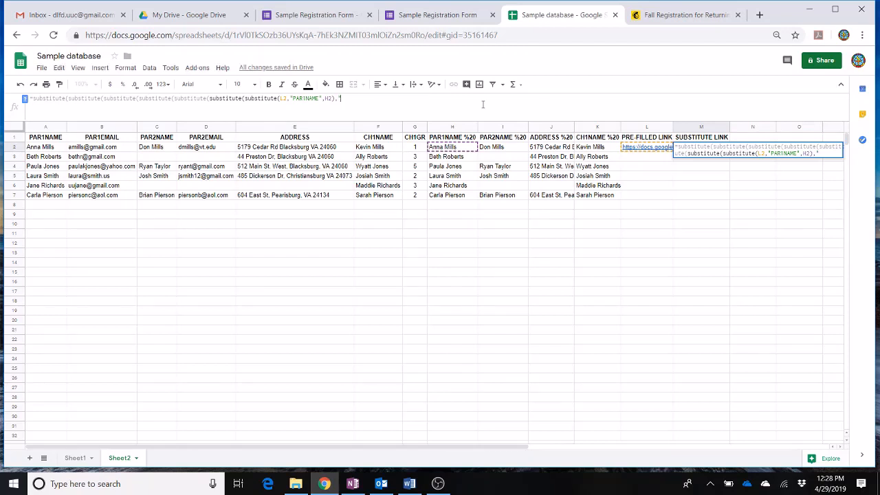
type("PAR1EMAIL\"")
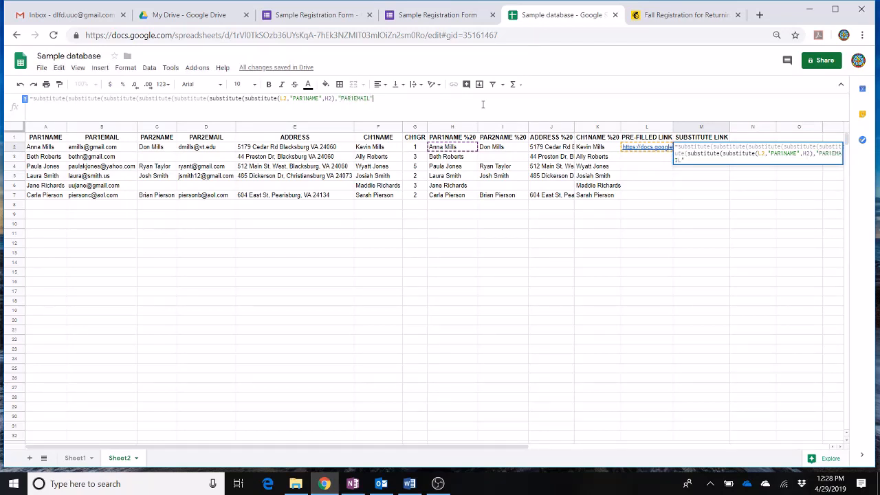
type(",B2")
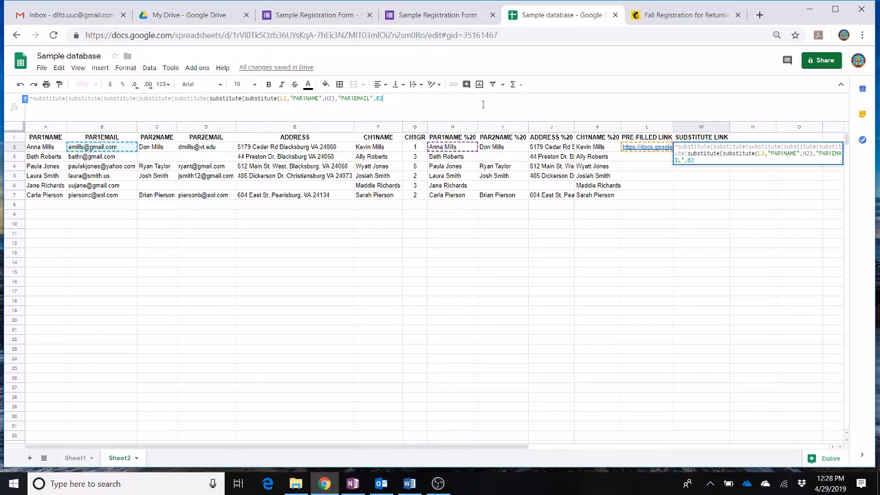
type(")")
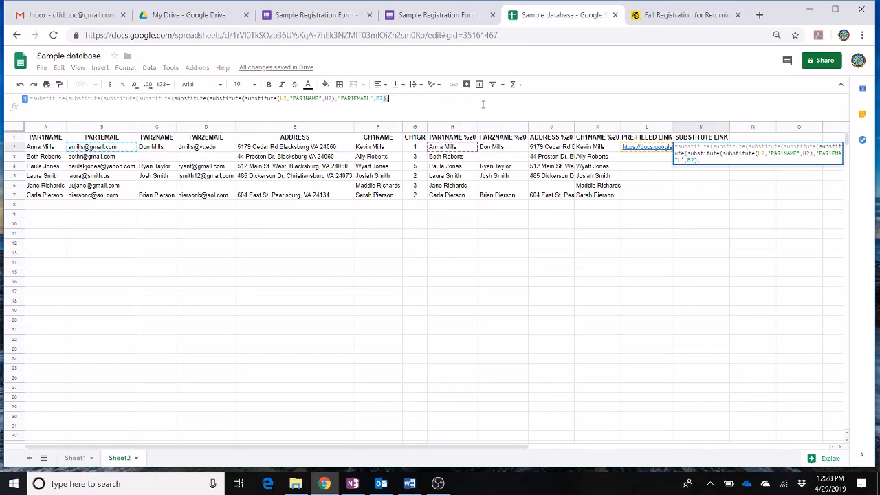
Append the arguments replacing "PAR2NAME" with I20 and "PAR2EMAIL" with D2 to the nested M2 formula
type(",\"")
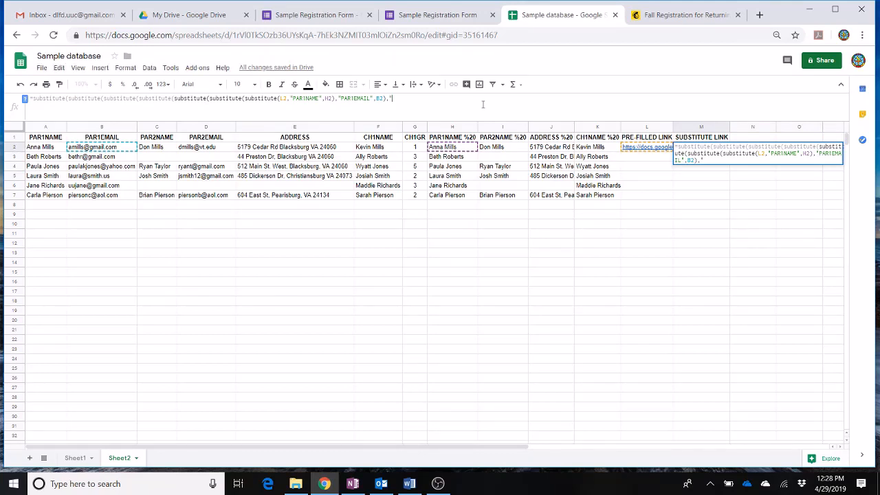
type("PAR2NAME\",")
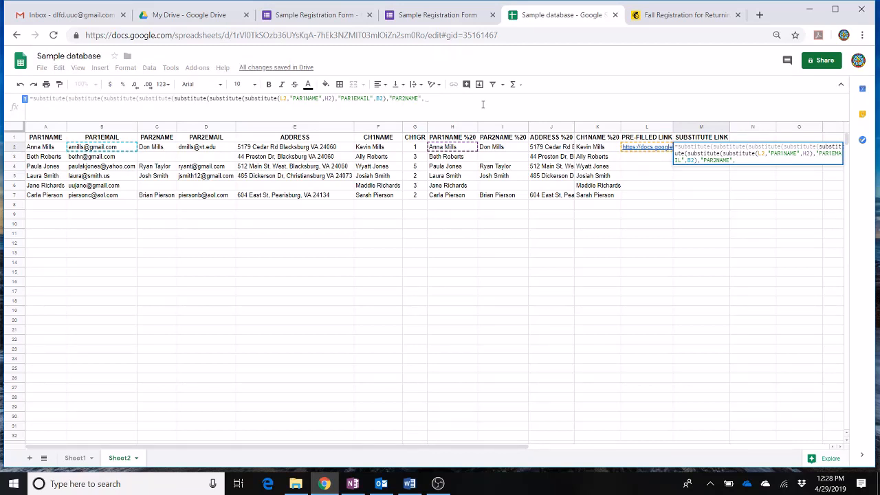
type("I20")
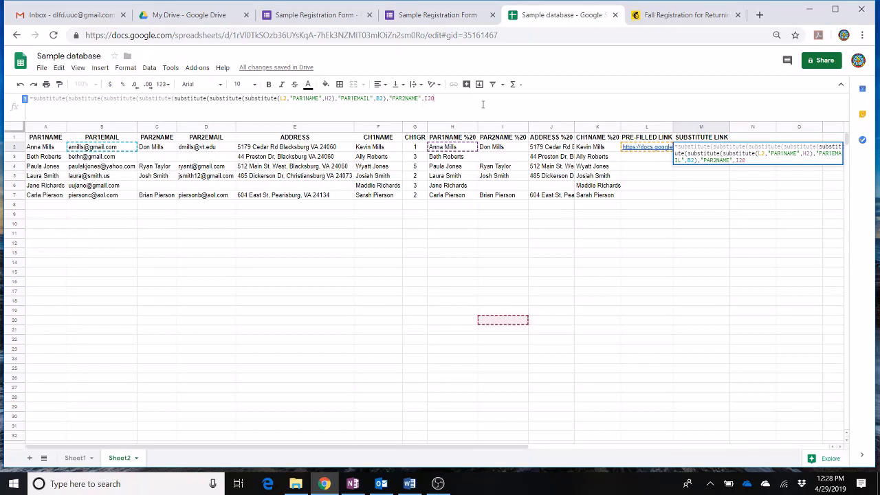
type("),")
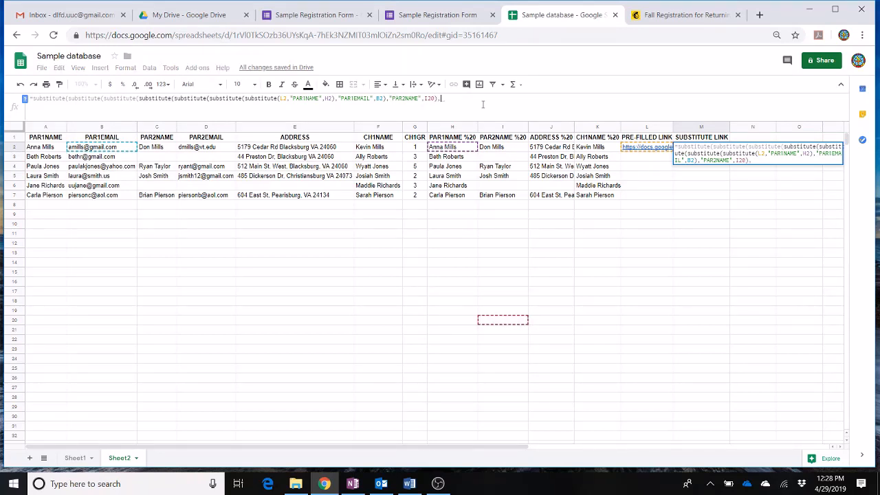
type("\"")
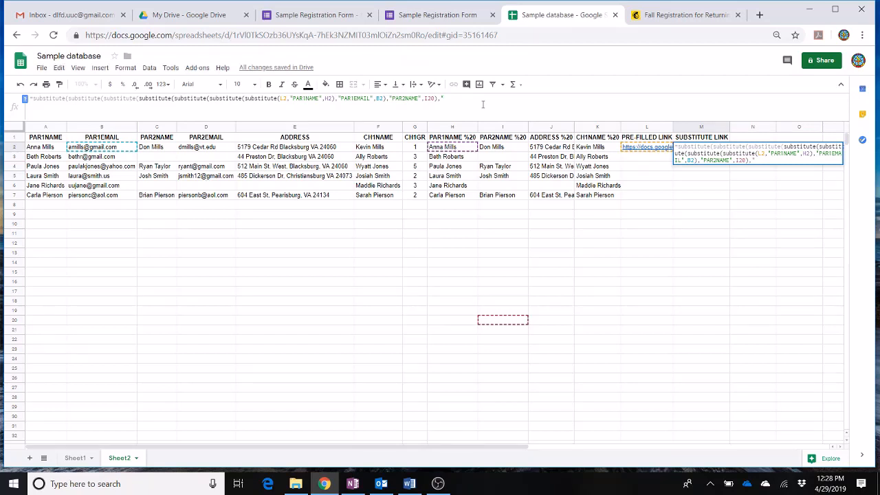
type("PAR2EMAIL\",")
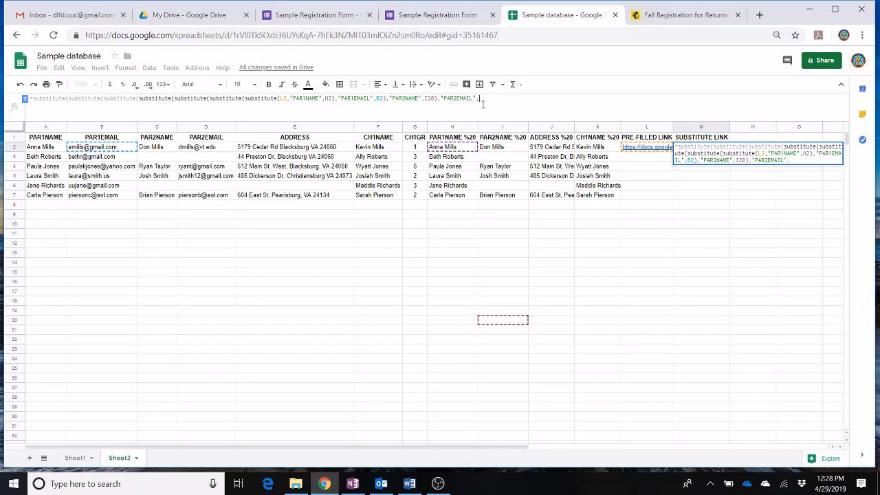
type("D2)")
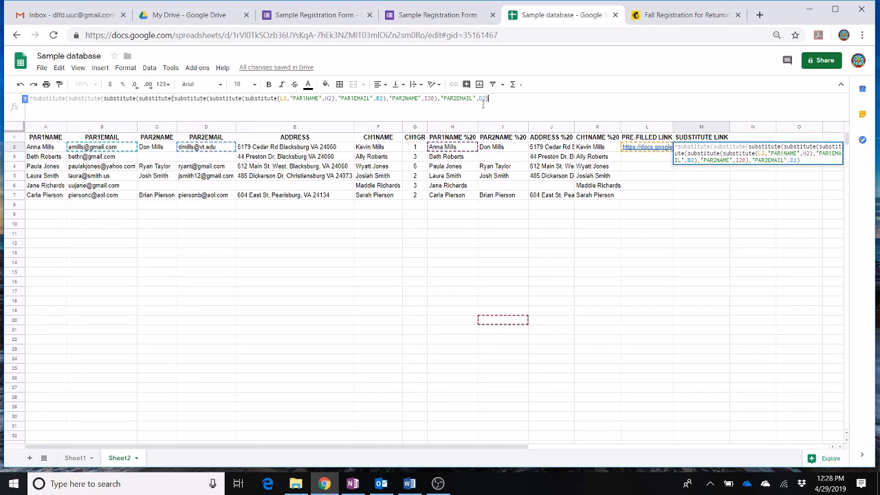
Append the arguments replacing "ADDRESS" with J2 to the nested M2 formula, followed by a comma
type(",")
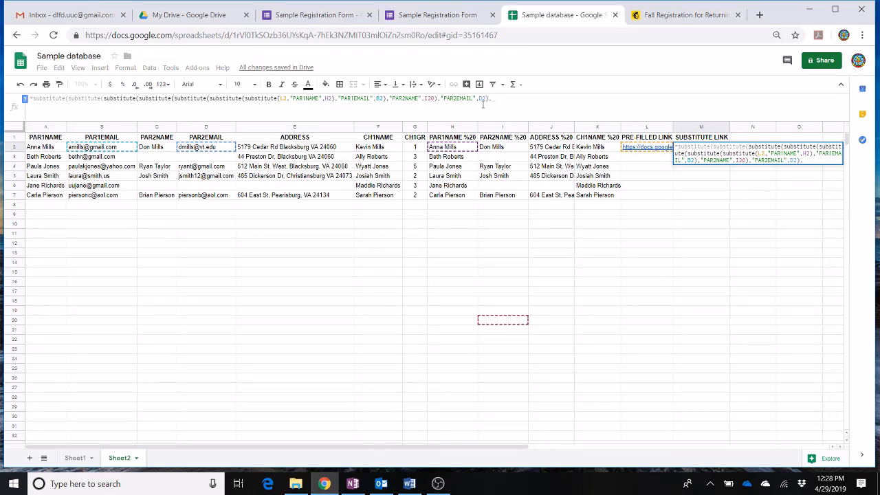
type("\"")
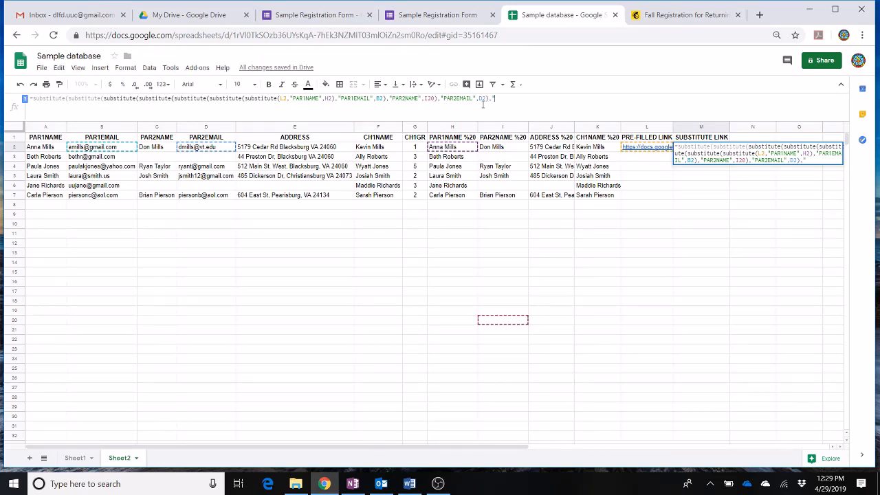
type("ADDRESS\",")
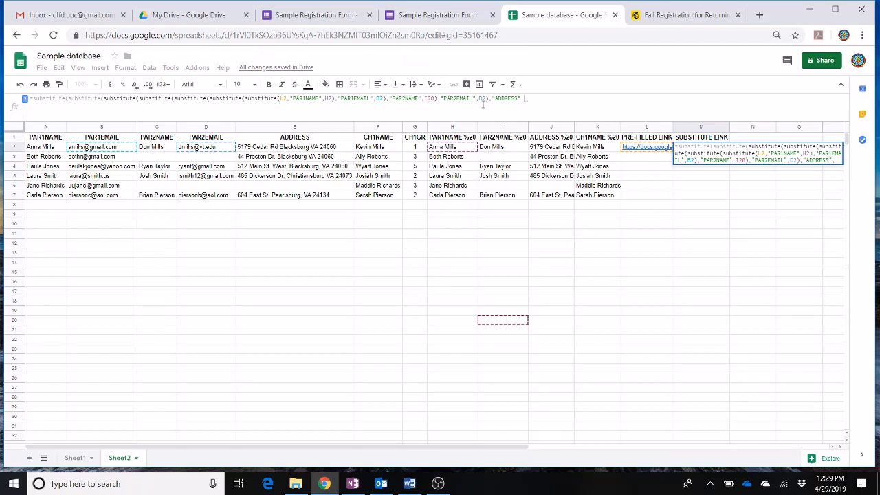
type("J2")
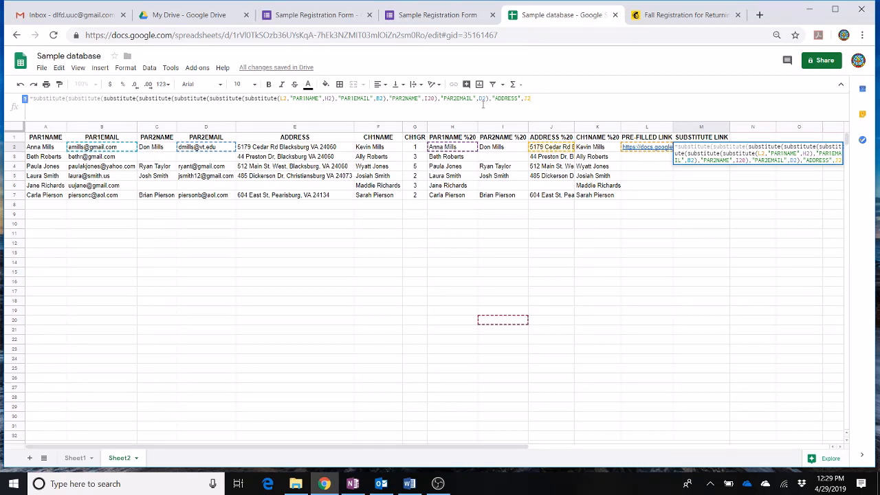
type("),")
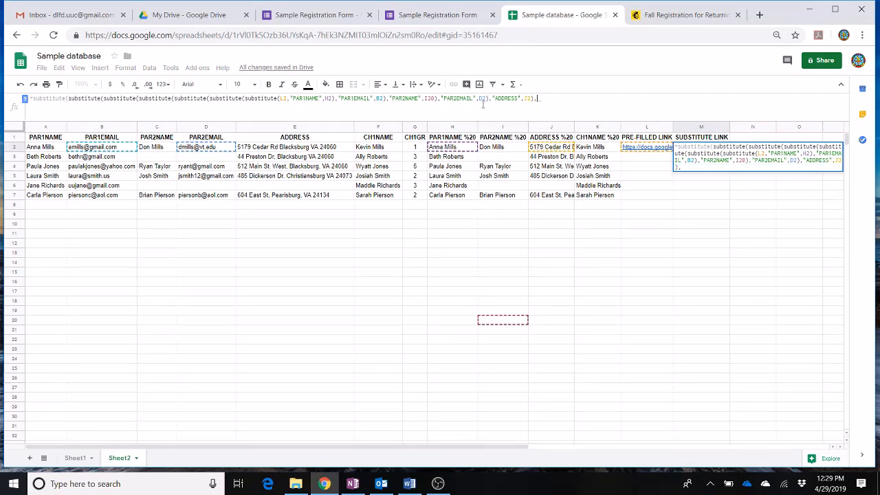
Append the arguments replacing "CH1NAME" with K2 to the nested M2 formula, followed by a comma
type("\"")
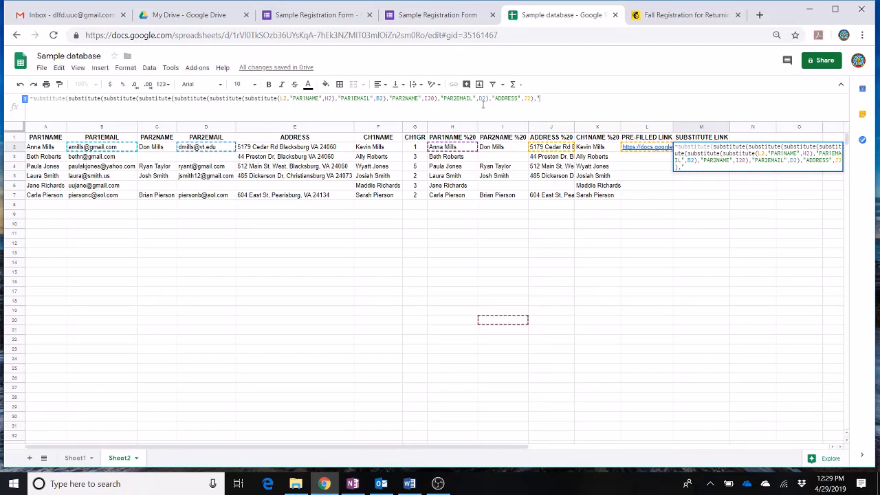
type("CH1NAME\",")
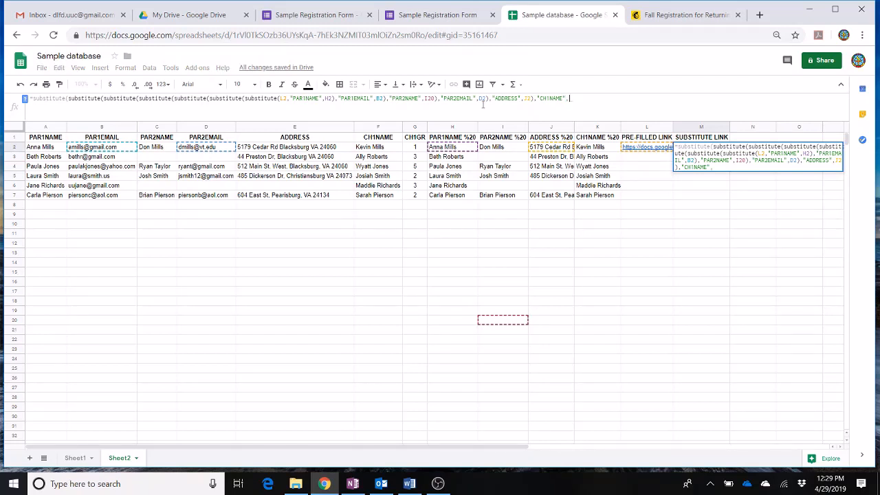
type("K2")
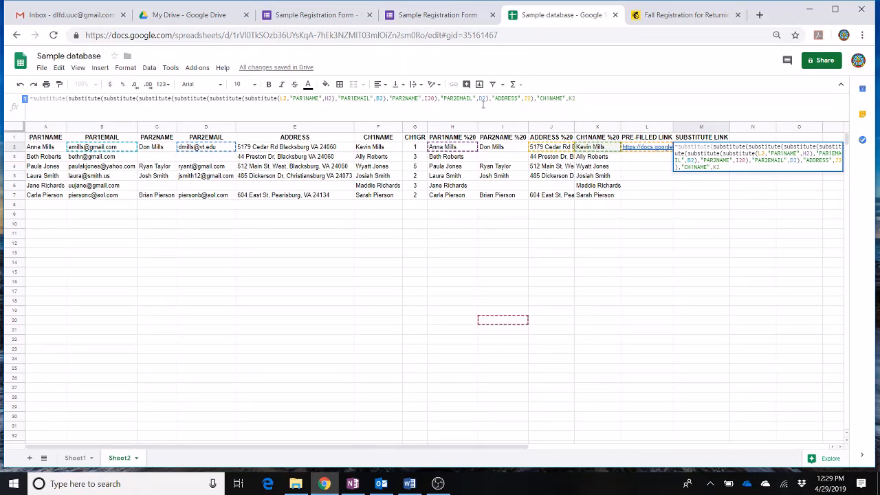
type("),")
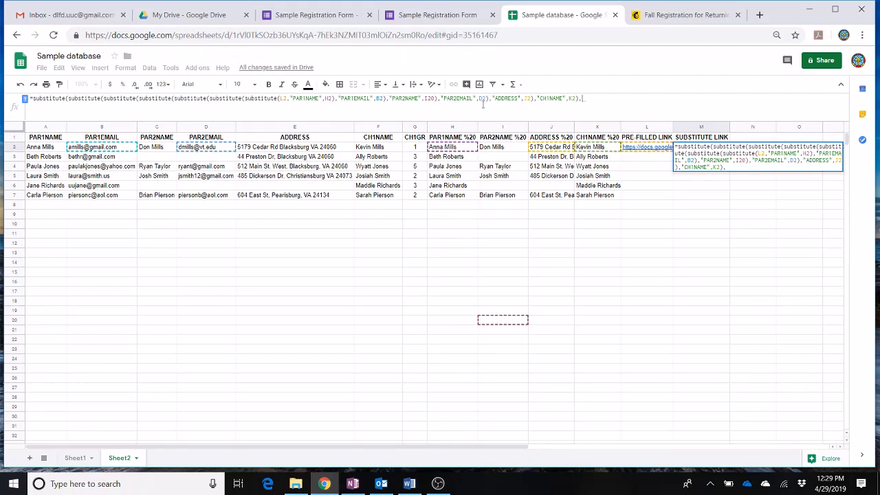
Complete the nested M2 formula with the arguments replacing "CH1GR" with G2 and enter it
type("\"")
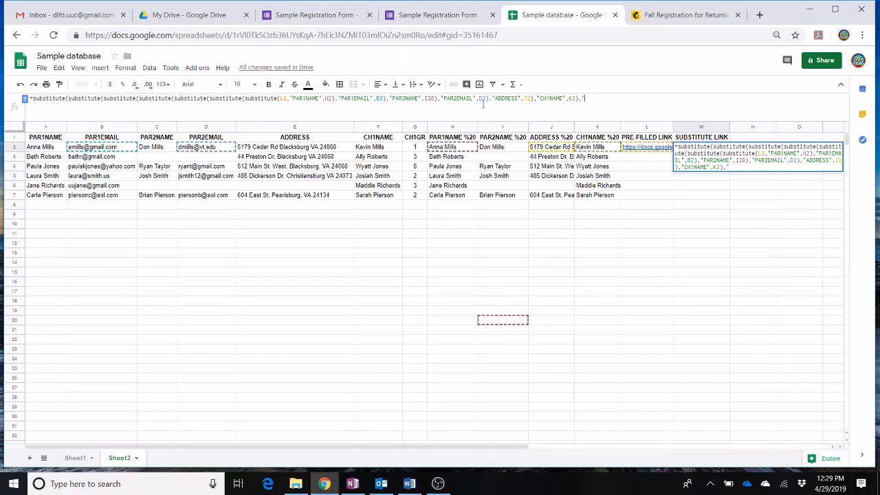
type("CH1GR\",")
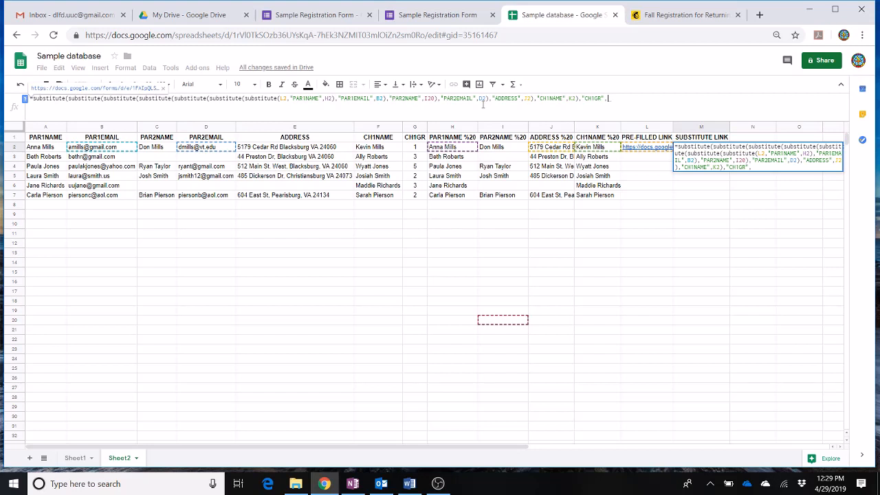
type("G2)")
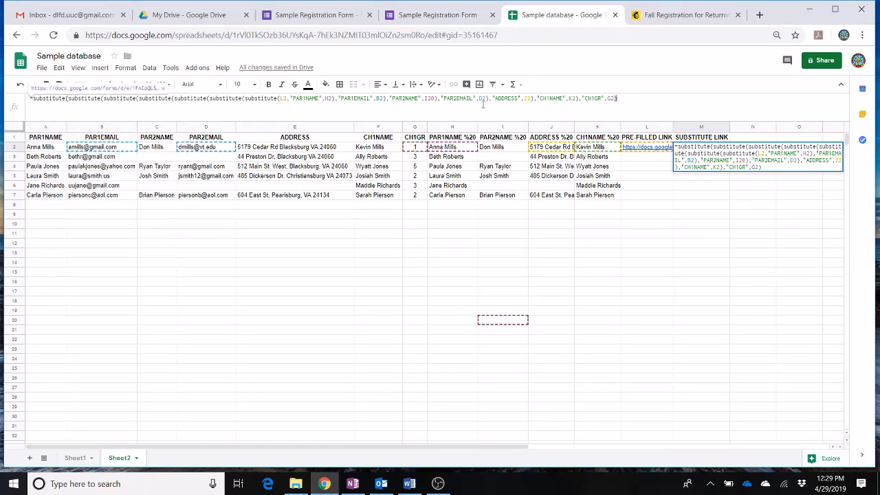
key("Return")
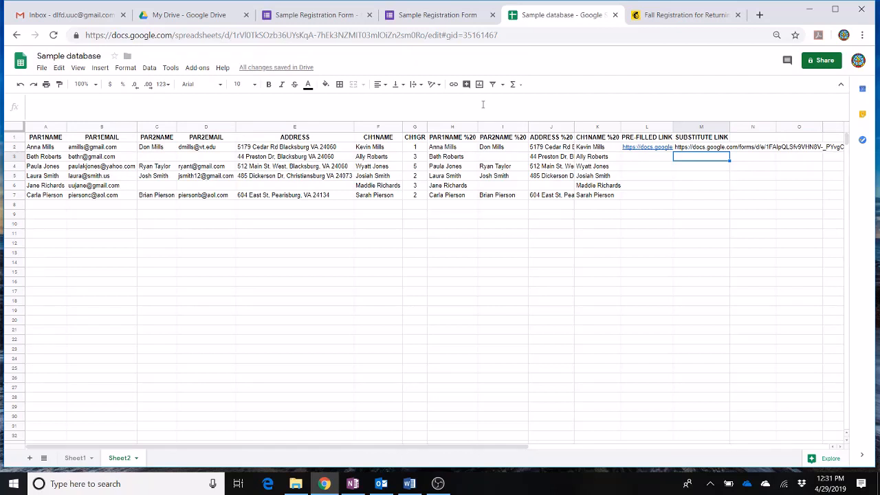
Wrap the M2 substitute formula in a HYPERLINK function with the link label "REGISTER"
key("Up")
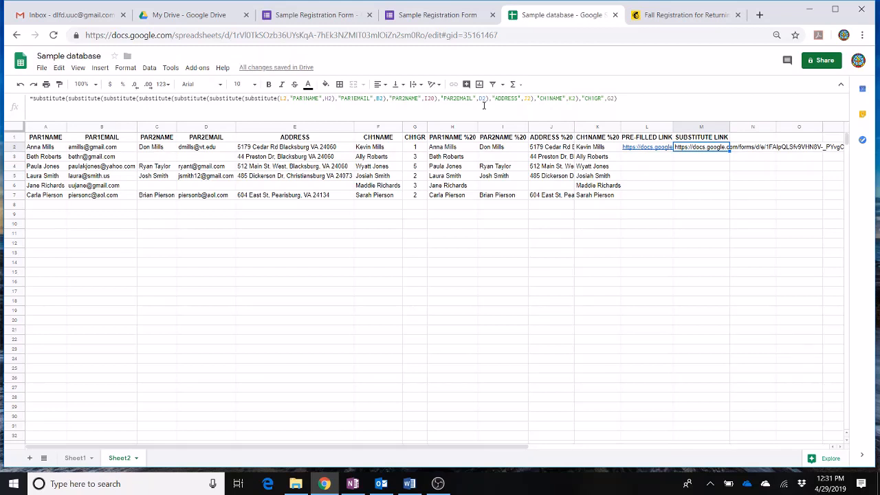
left_click(33, 98)
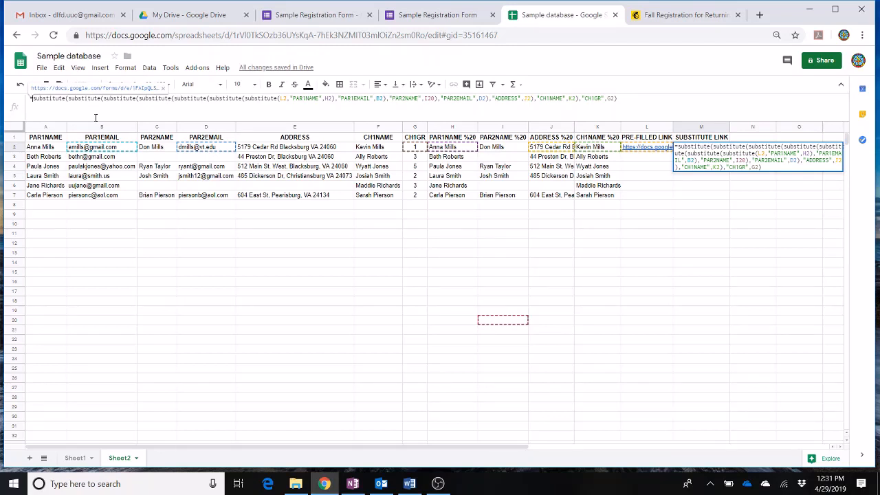
type("HYPERLINK")
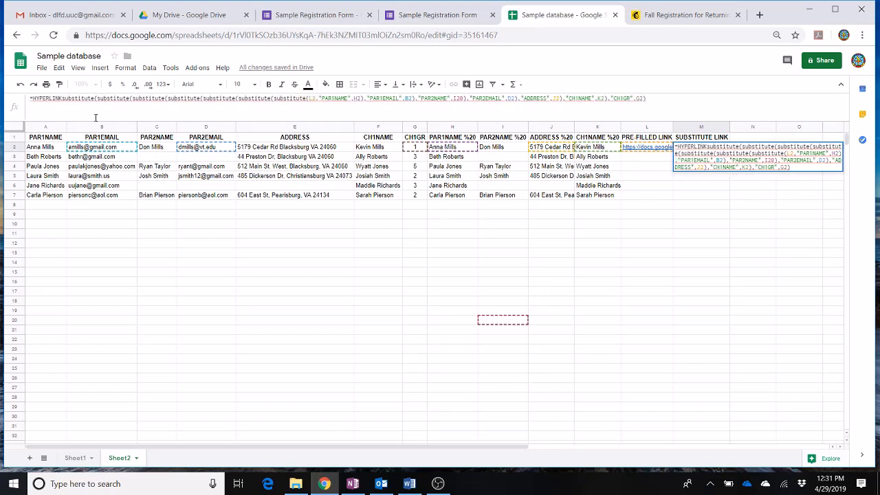
type("(")
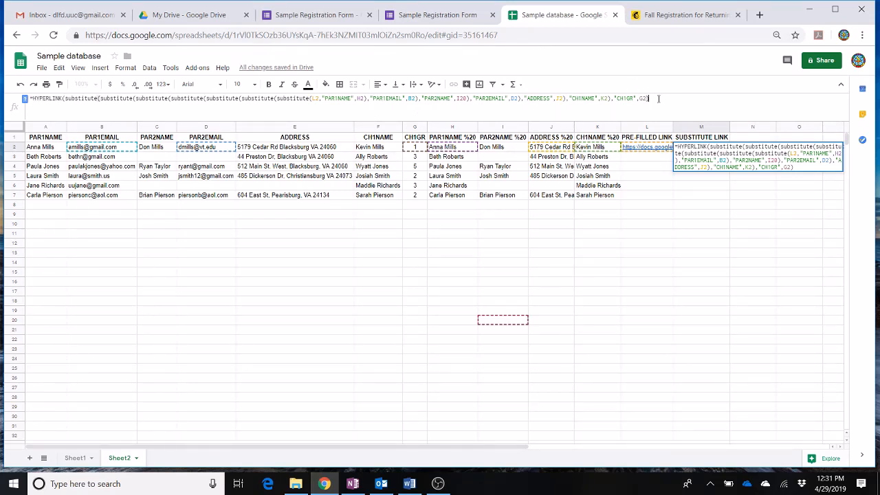
type(",\"REGISTER\")")
key("Return")
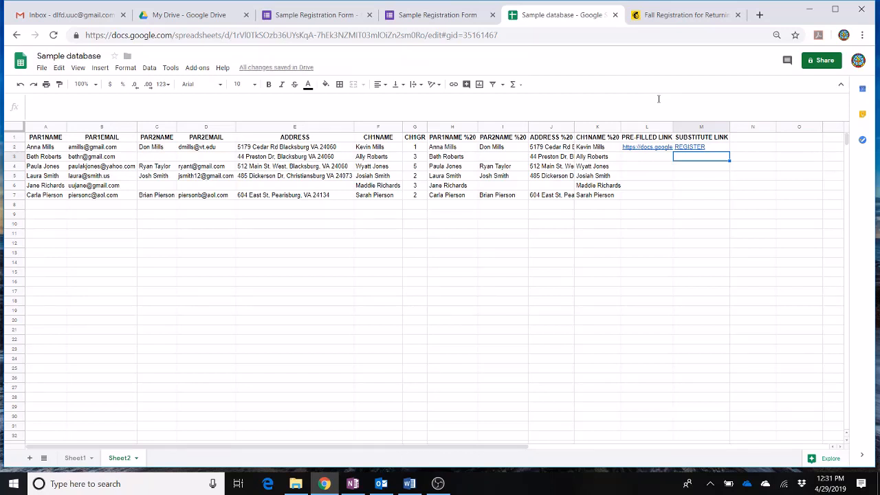
Open the REGISTER link in M2, check the pre-filled fields of the registration form, and close the form
left_click(690, 147)
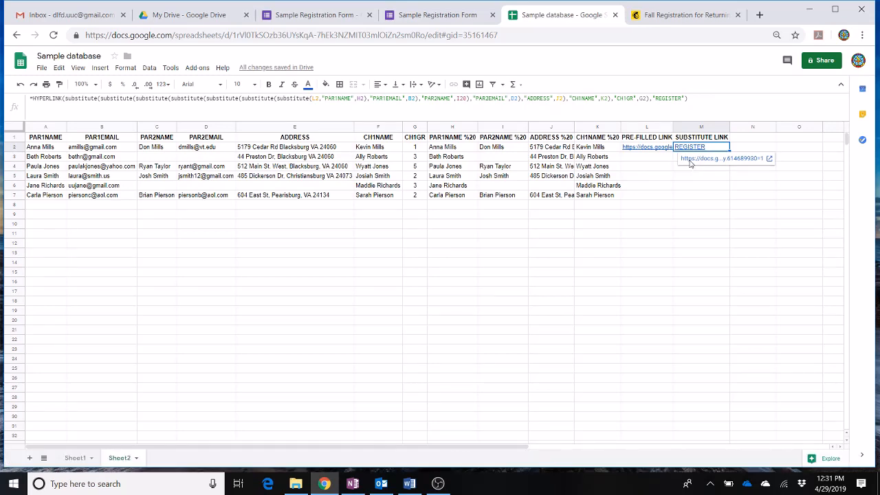
left_click(690, 162)
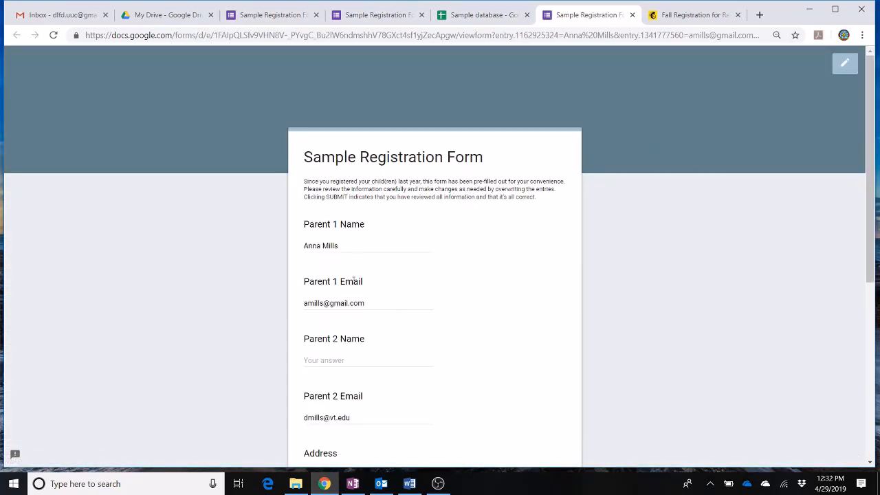
scroll(389, 356, "down", 2)
scroll(388, 355, "down", 2)
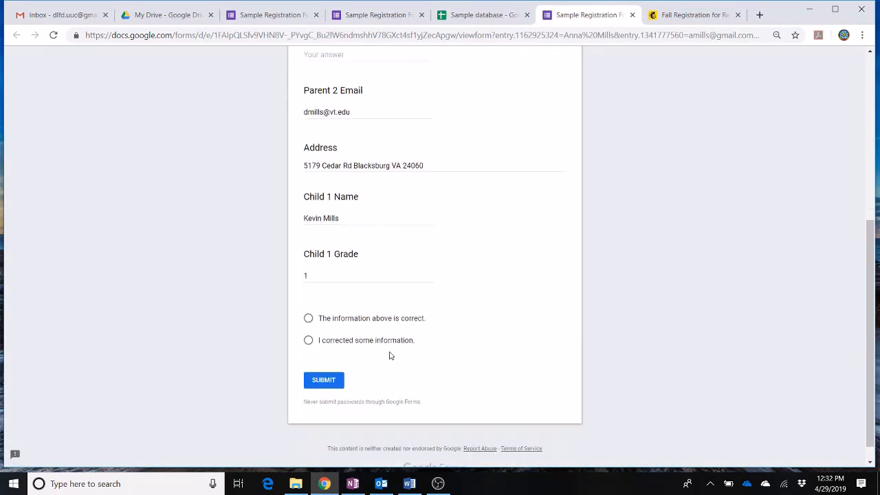
scroll(449, 308, "up", 4)
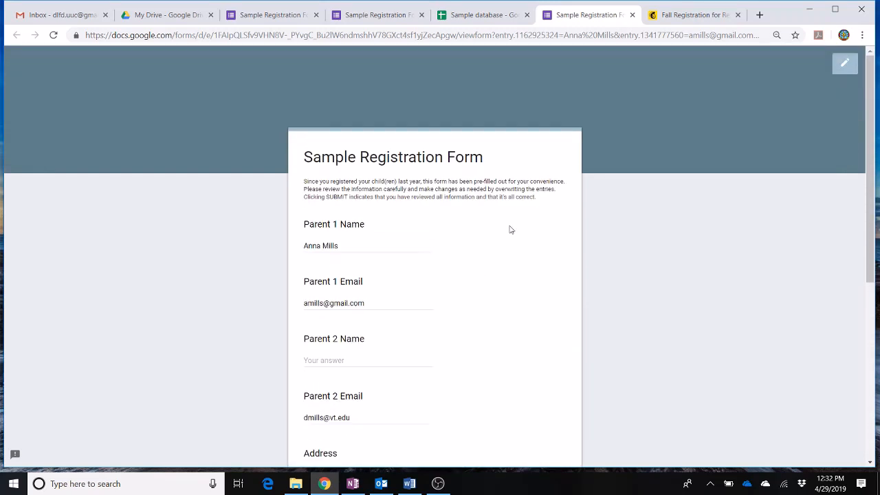
left_click(632, 15)
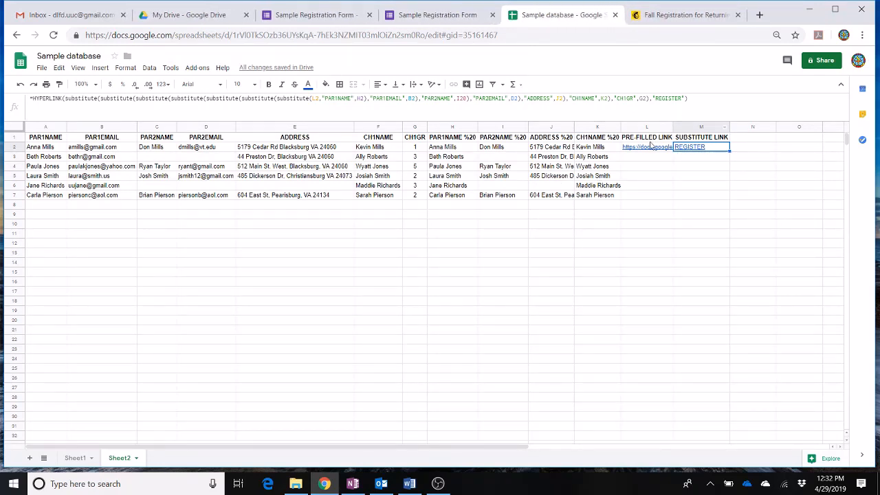
Fill the pre-filled link and REGISTER formula from L2:M2 down through row 7
mouse_move(650, 147)
left_click_drag(651, 146, 692, 148)
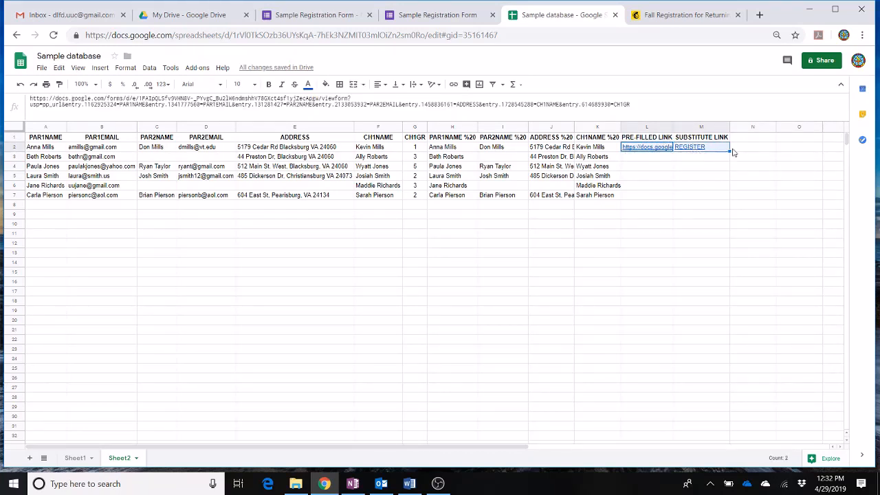
left_click_drag(729, 151, 721, 193)
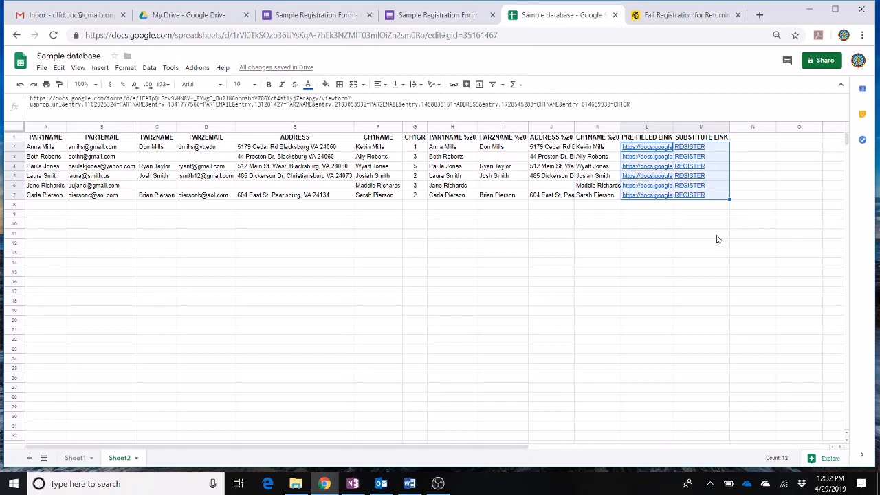
left_click(751, 152)
Review the list of family names and REGISTER links on the Fall Registration newsletter page, and return to the Sample database spreadsheet
mouse_move(716, 157)
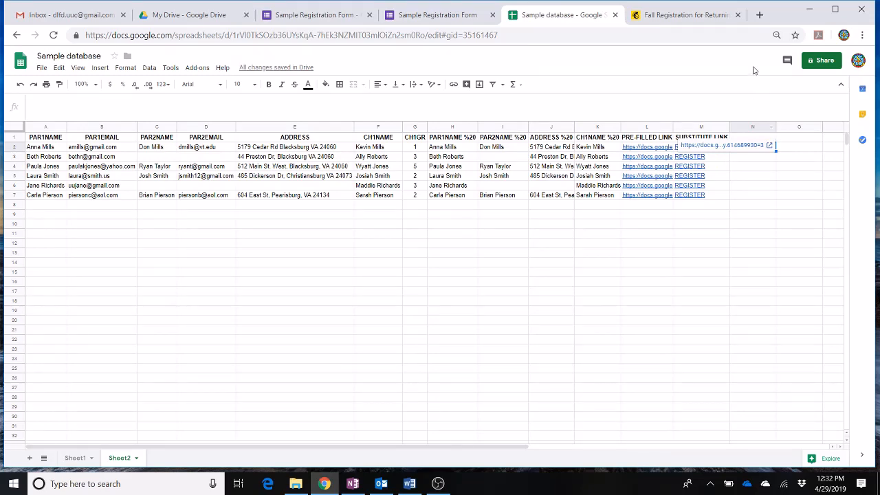
left_click(691, 16)
scroll(674, 192, "up", 10)
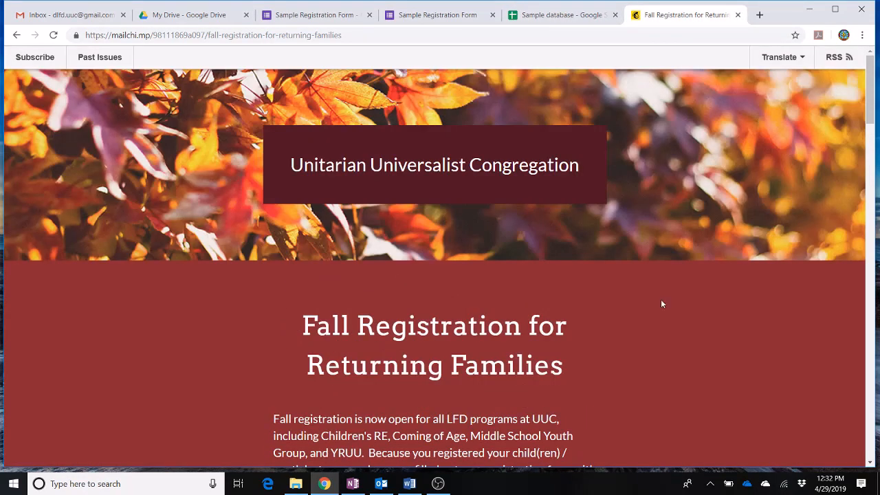
scroll(673, 324, "down", 2)
scroll(682, 308, "down", 2)
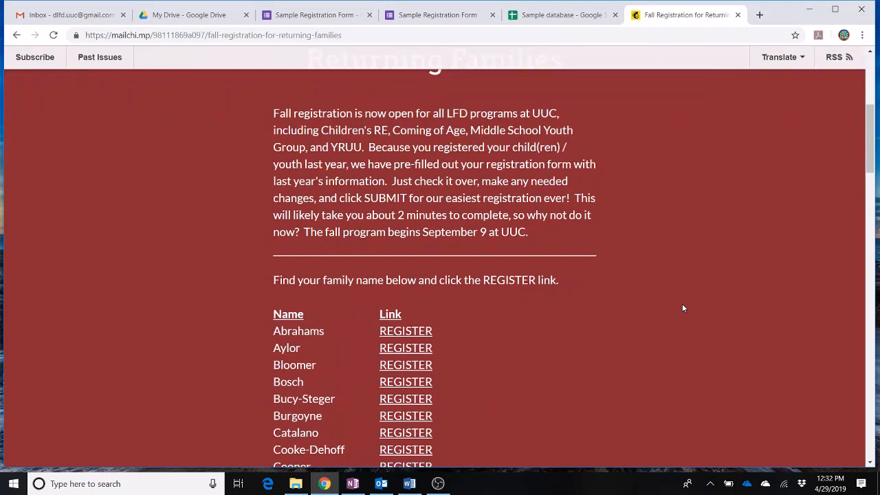
scroll(682, 308, "down", 2)
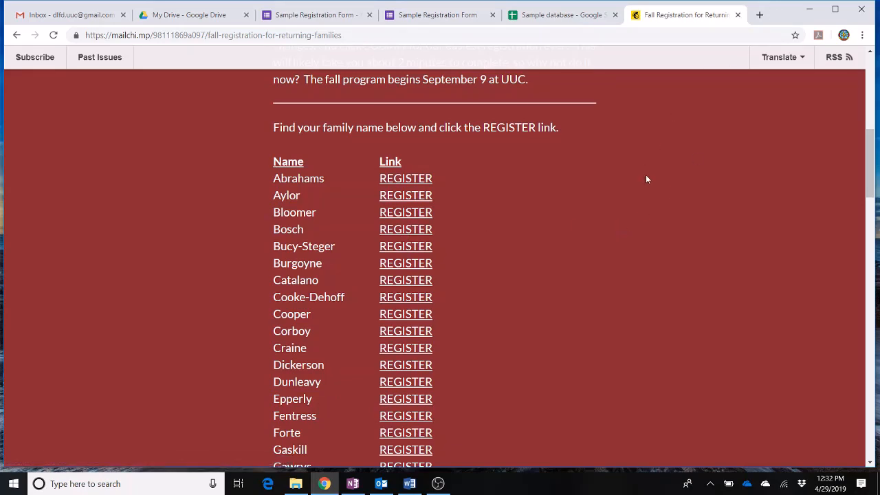
scroll(645, 175, "up", 7)
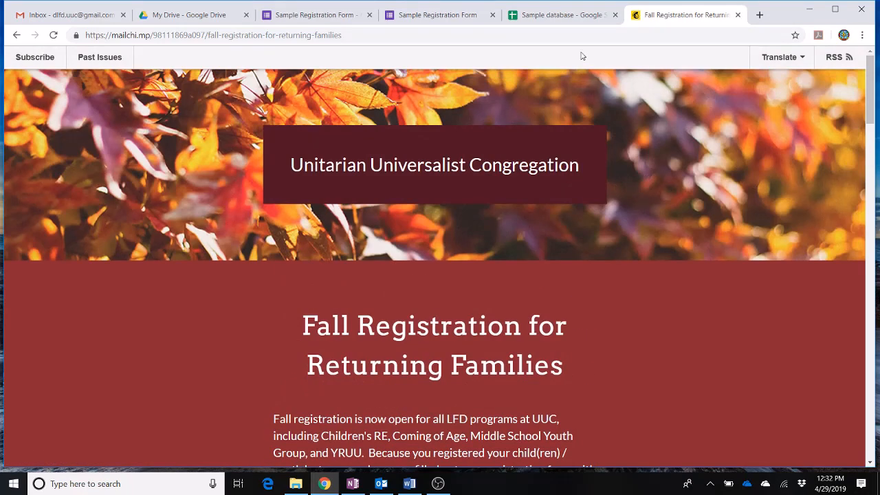
left_click(553, 16)
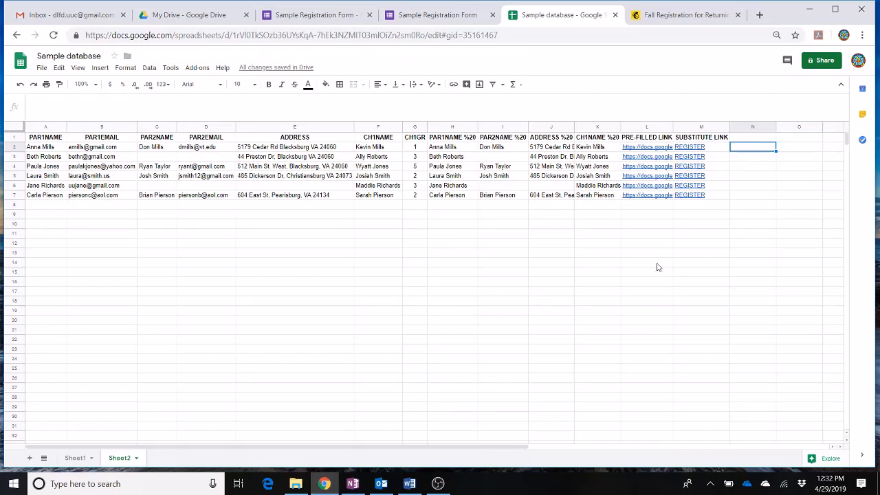